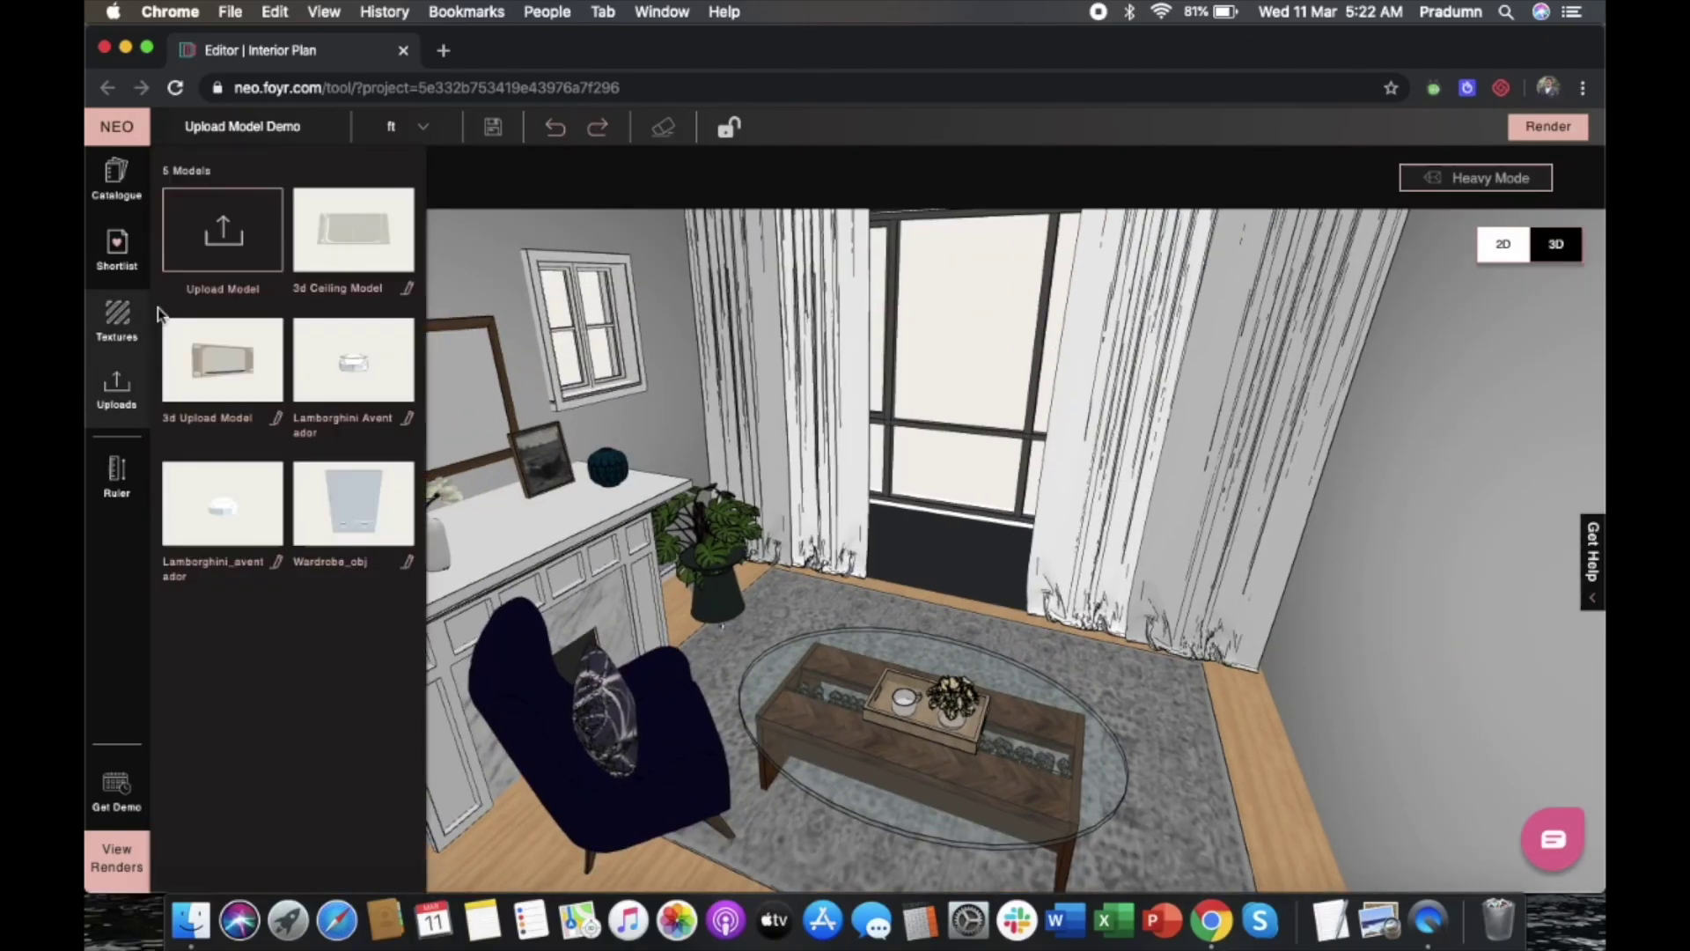
# Start a model upload, load the sofa OBJ file and name the model 2 Seater Sofa
pyautogui.click(201, 257)
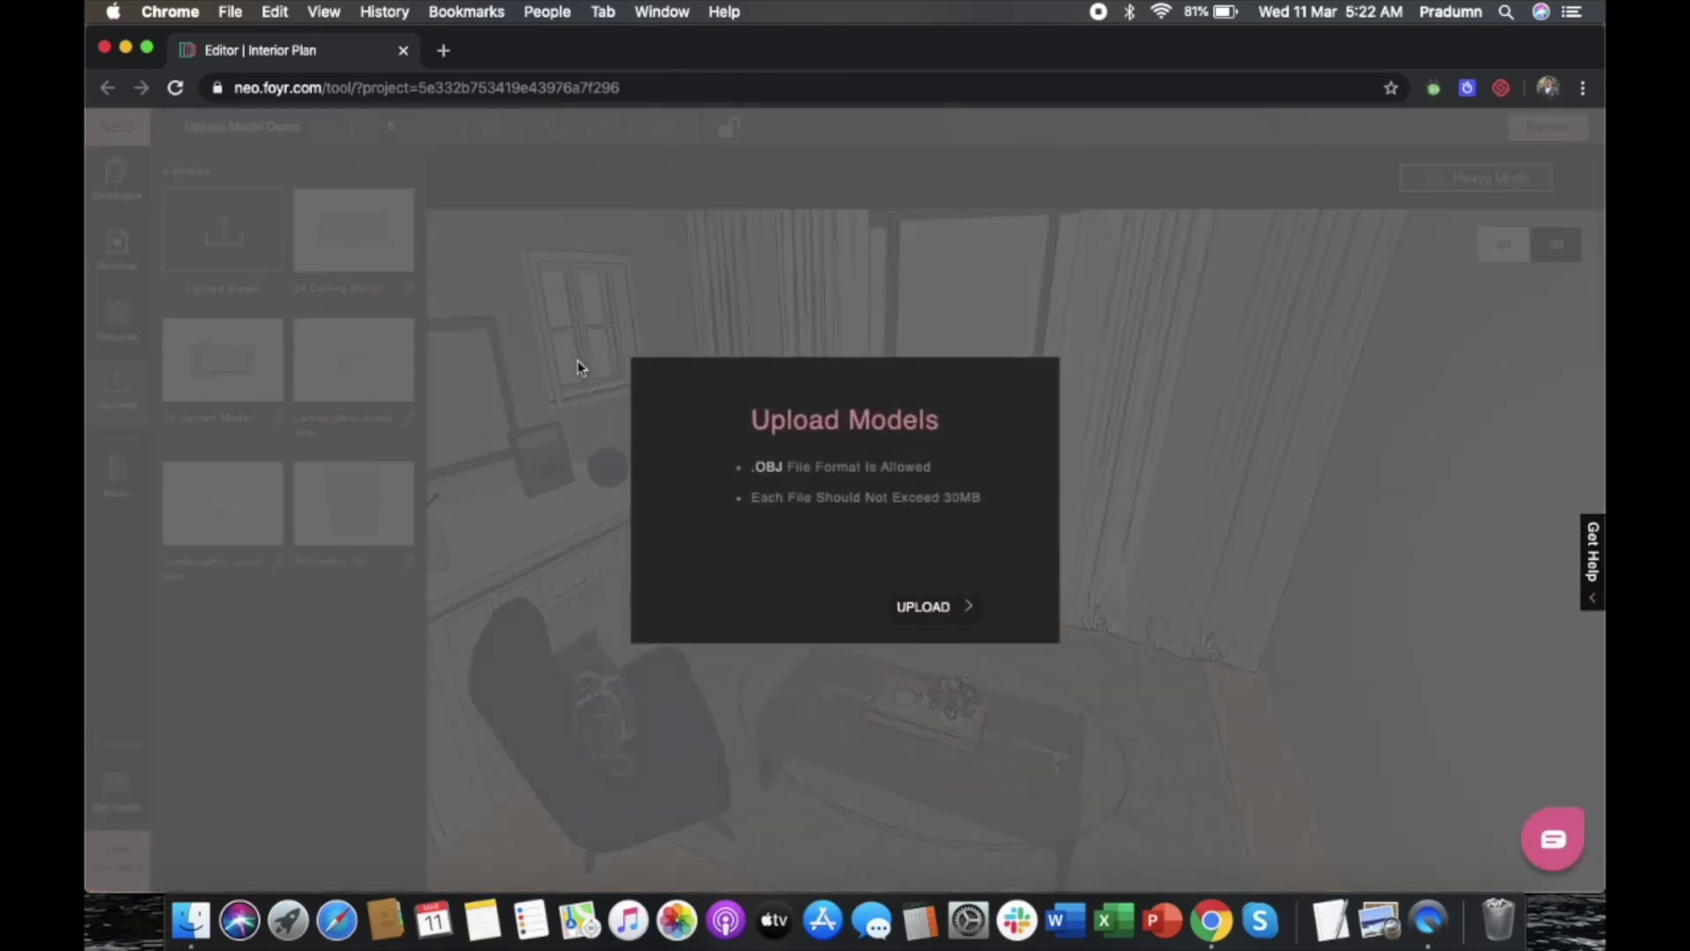
pyautogui.click(911, 616)
pyautogui.click(659, 248)
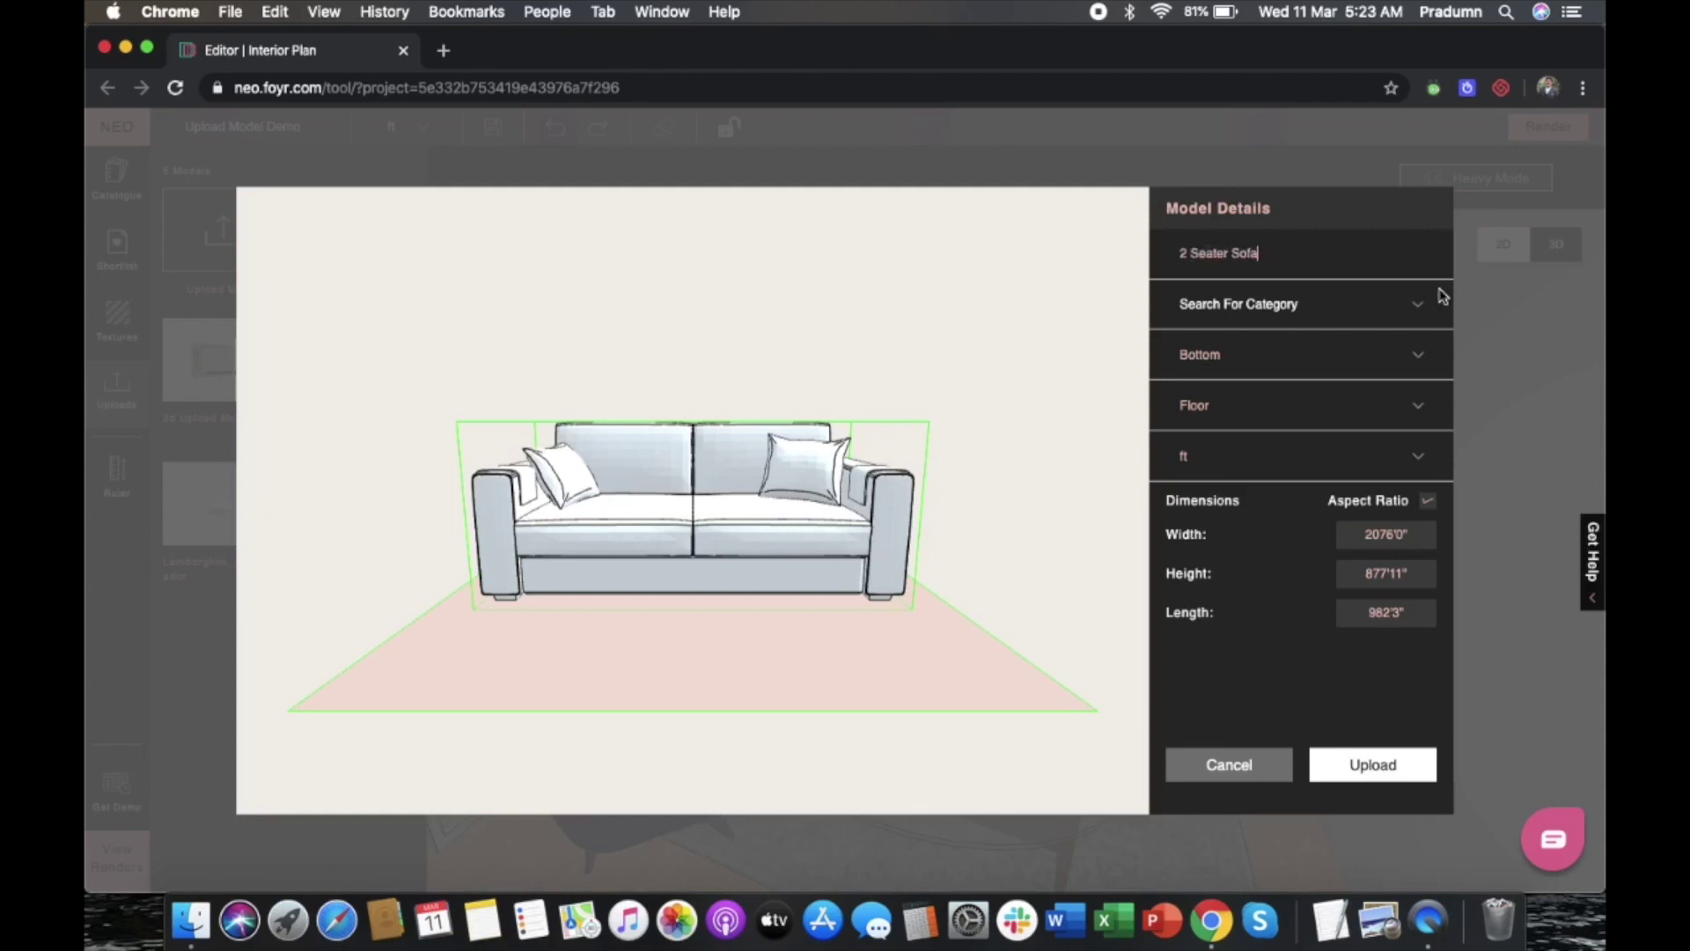
# Browse the model category list through Furniture to the Sofas And Arm Chairs subcategories
pyautogui.click(1361, 310)
pyautogui.scroll(-2, 1268, 519)
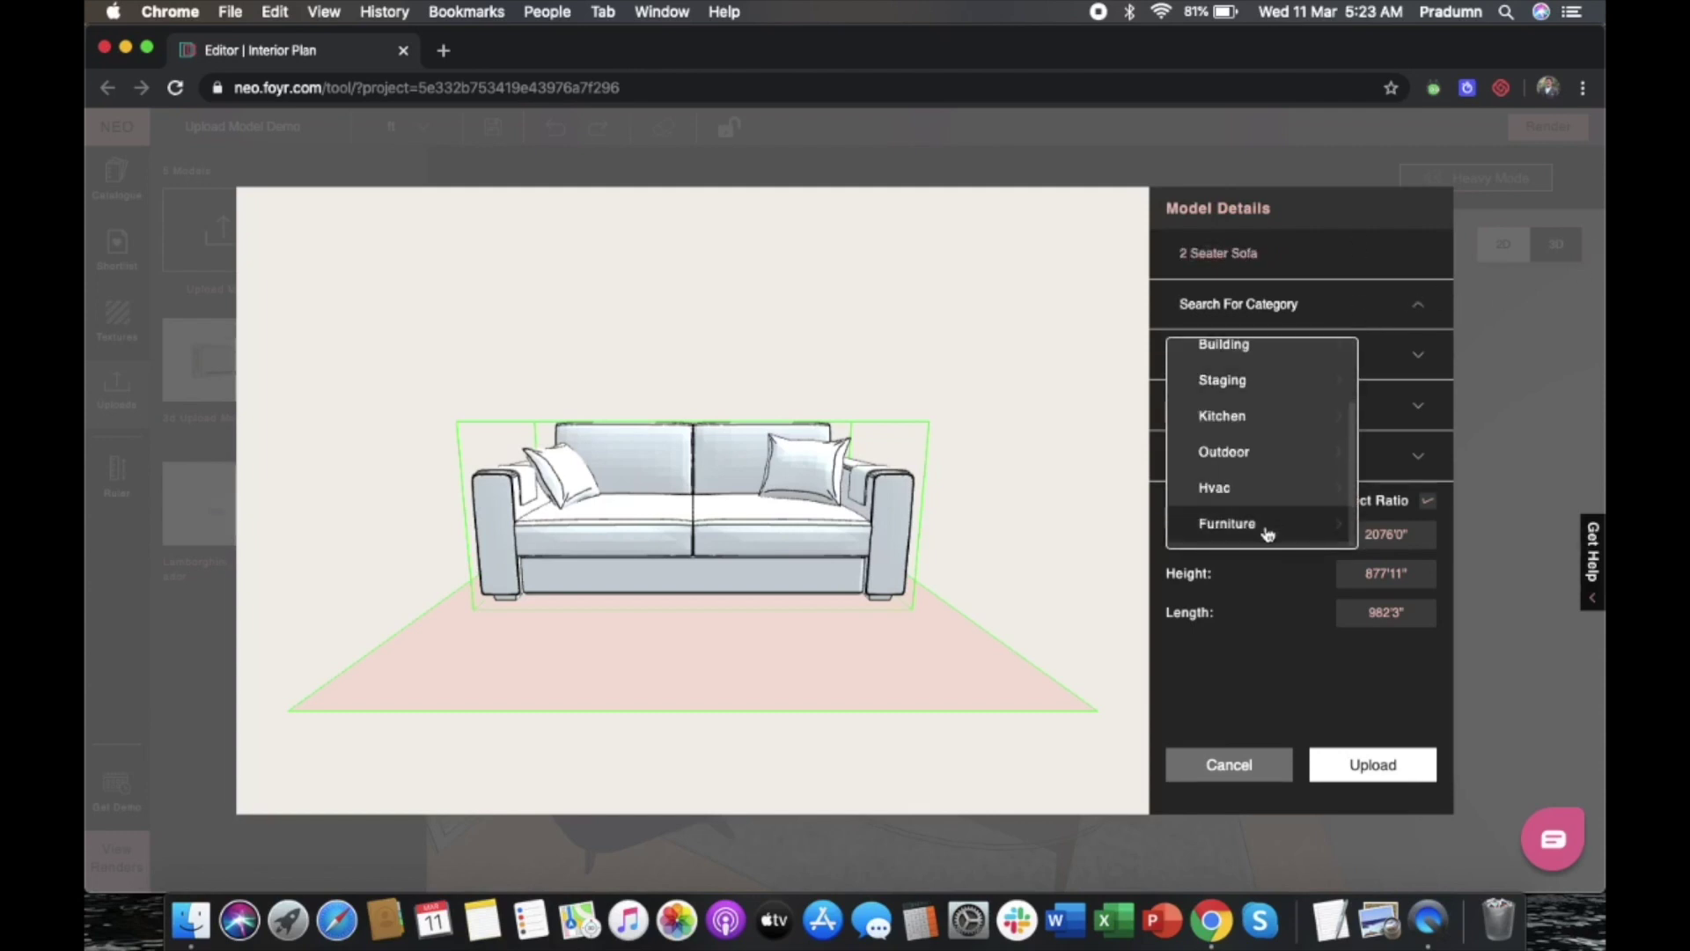
pyautogui.click(1266, 529)
pyautogui.scroll(-5, 1367, 441)
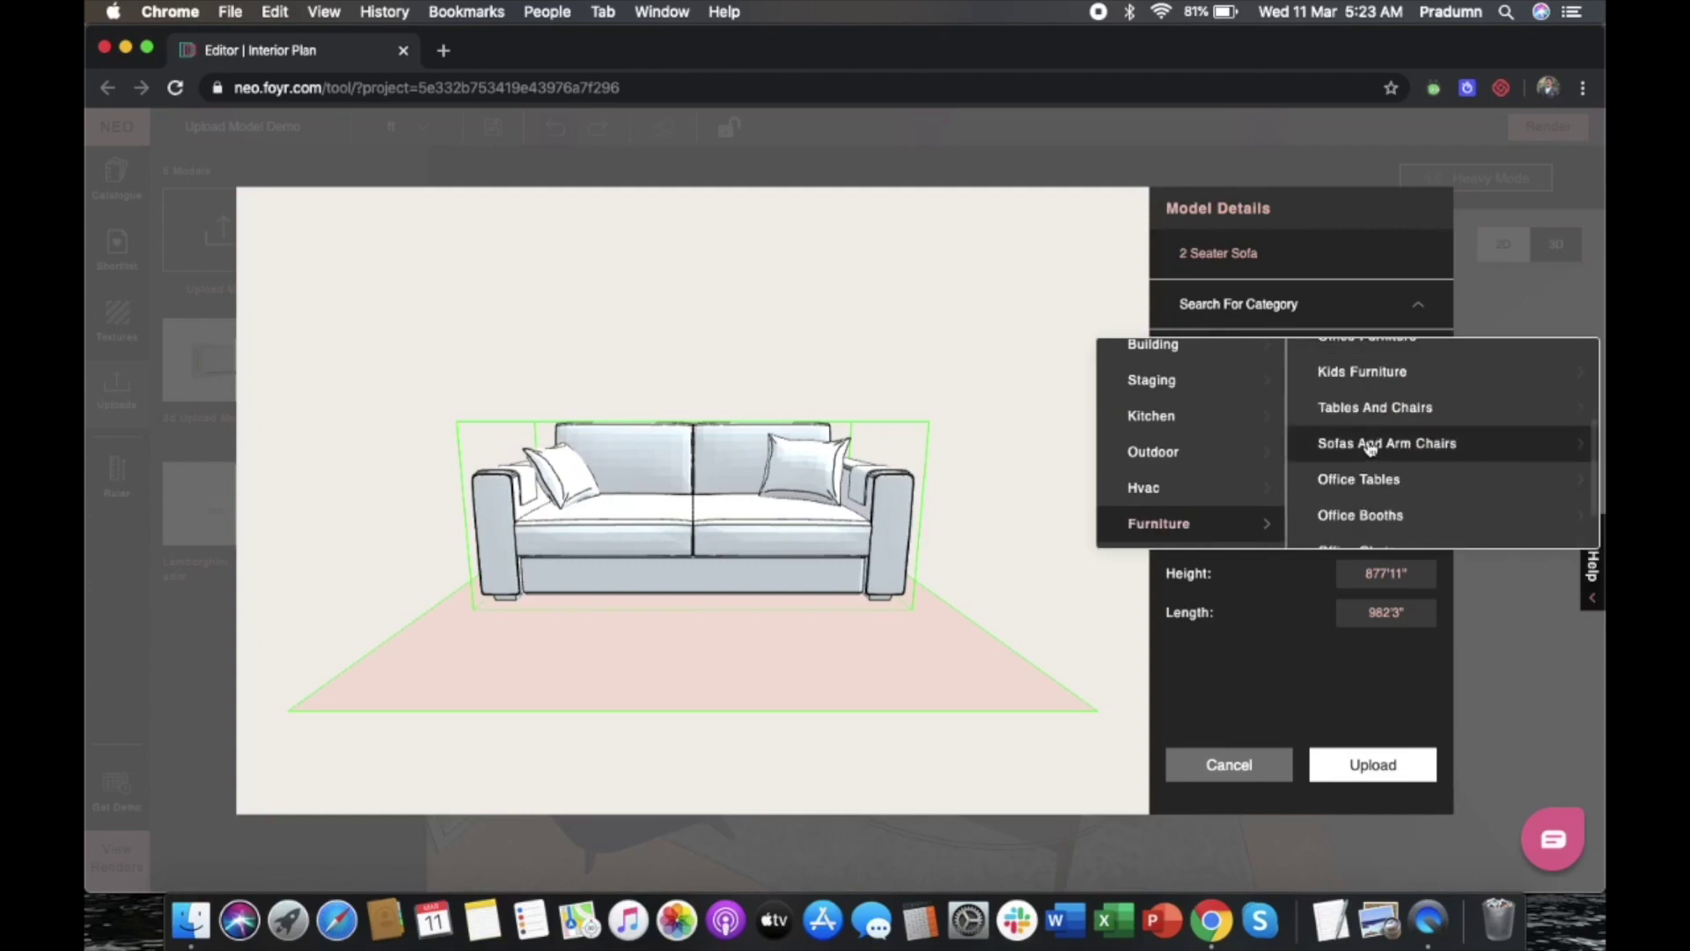
pyautogui.click(1366, 444)
pyautogui.scroll(-3, 1453, 425)
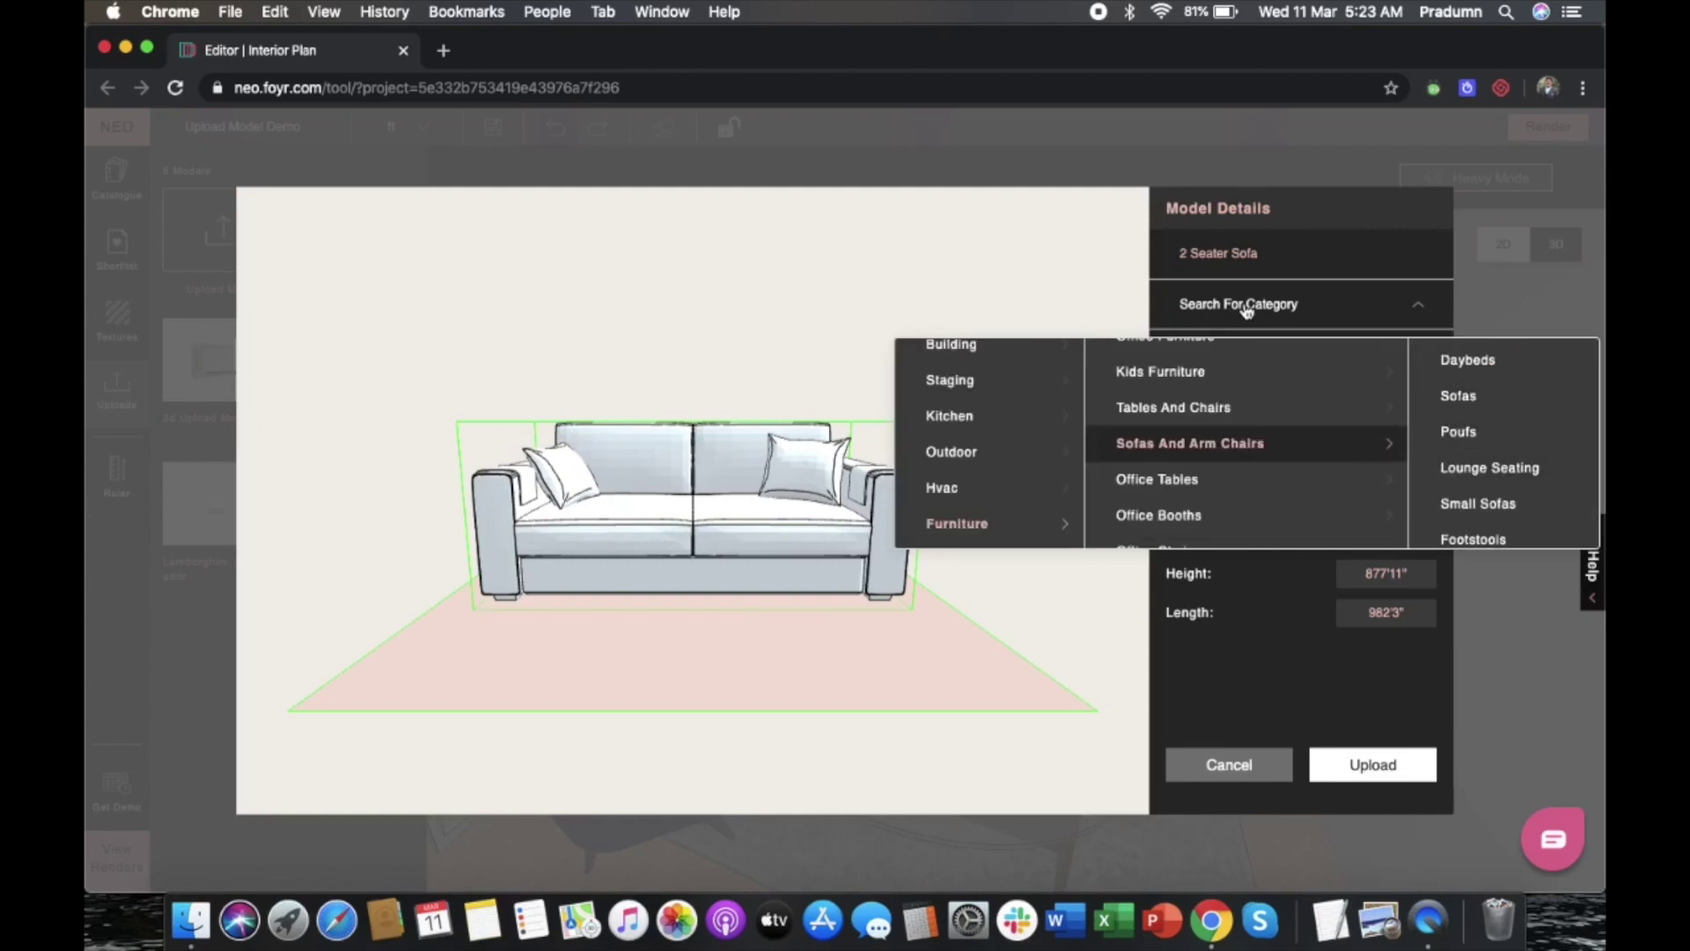
pyautogui.click(1434, 304)
# Search the categories for Sofa and assign the model to Furniture / Sofas And Arm Chairs / Sofas
pyautogui.click(1272, 305)
pyautogui.write('Sofa')
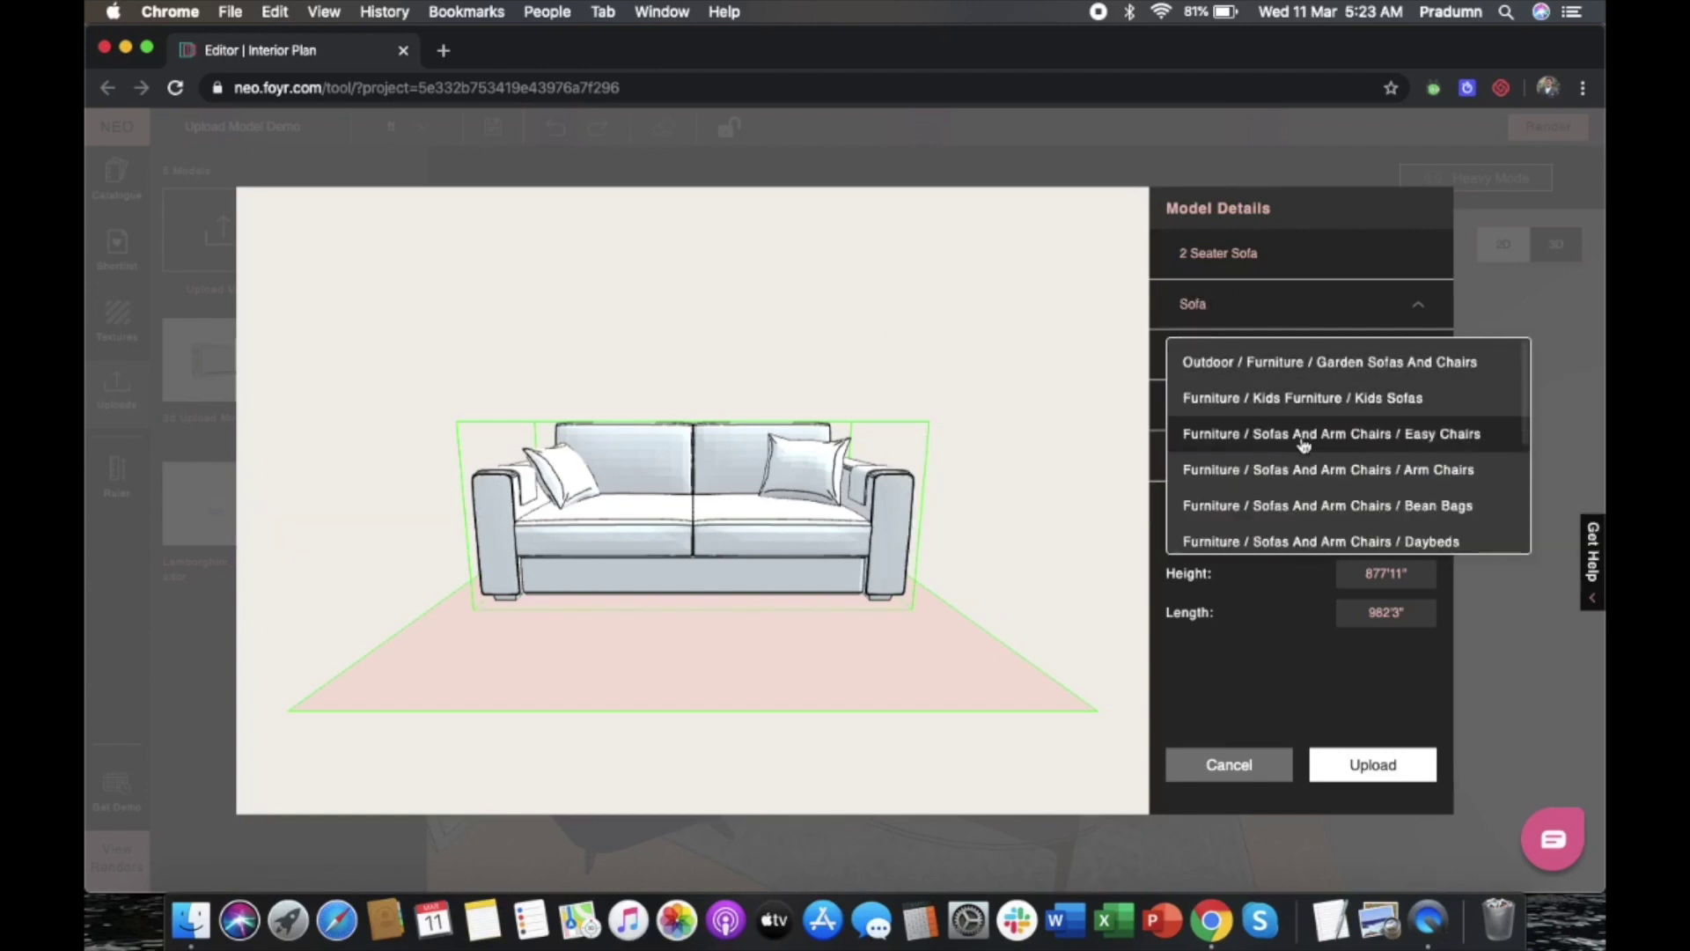
pyautogui.scroll(-3, 1304, 445)
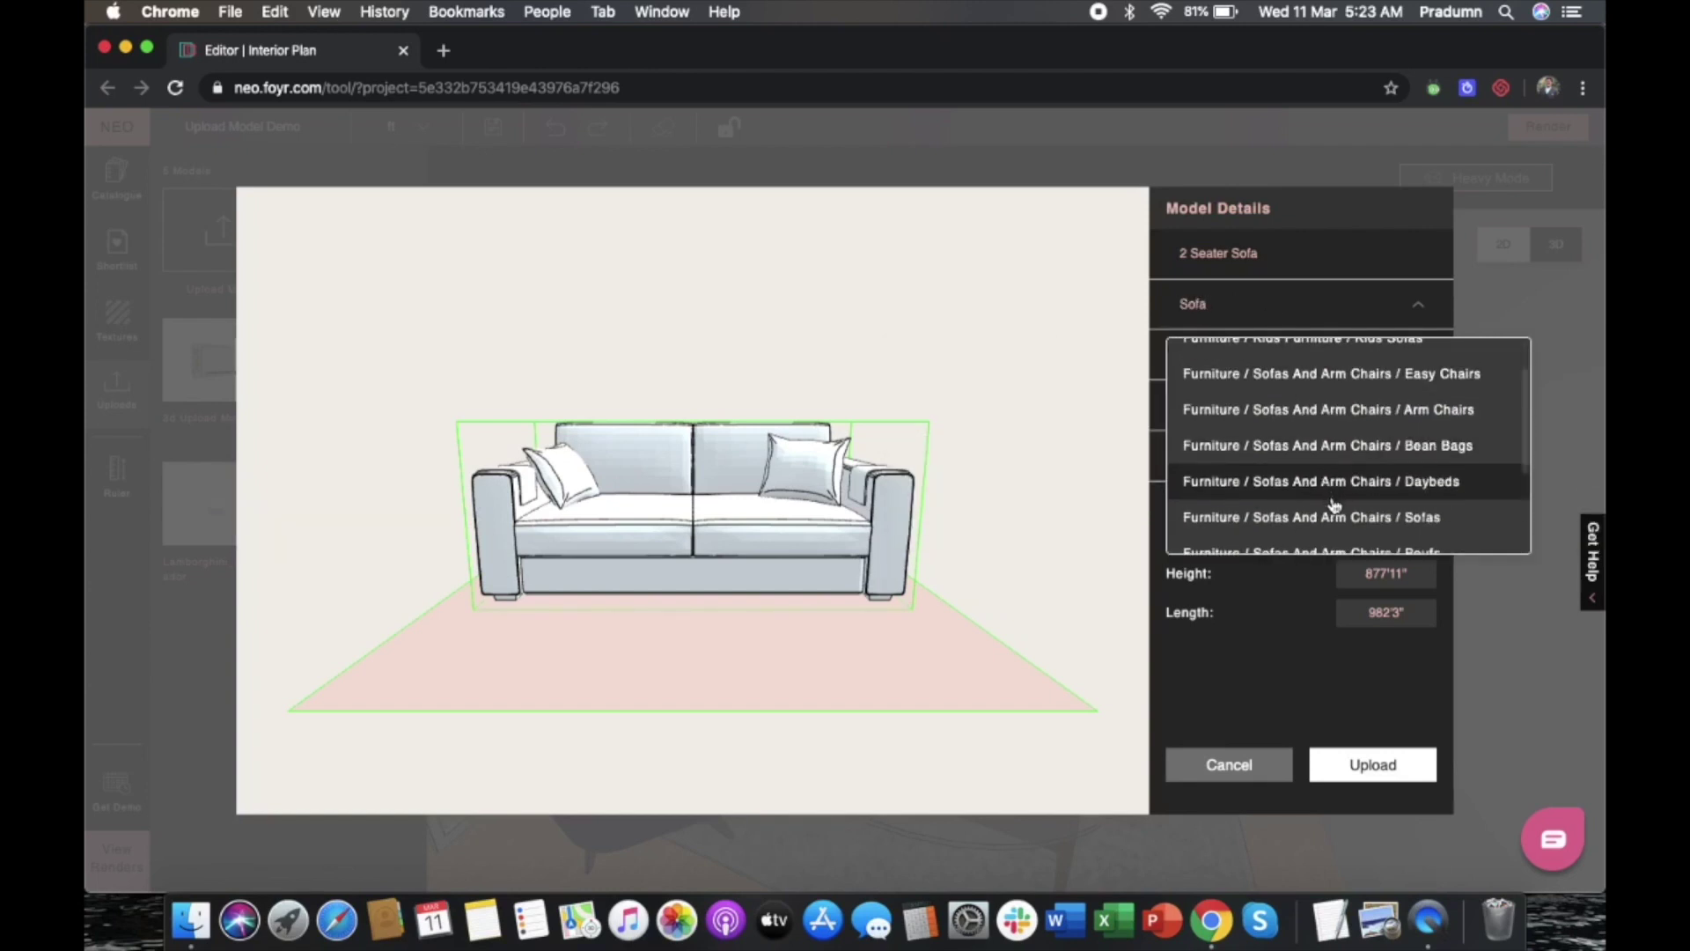
pyautogui.click(1310, 432)
# Preview the sofa with its Top, Left, Right, Back and Front as the base side, and restore Bottom
pyautogui.click(1424, 359)
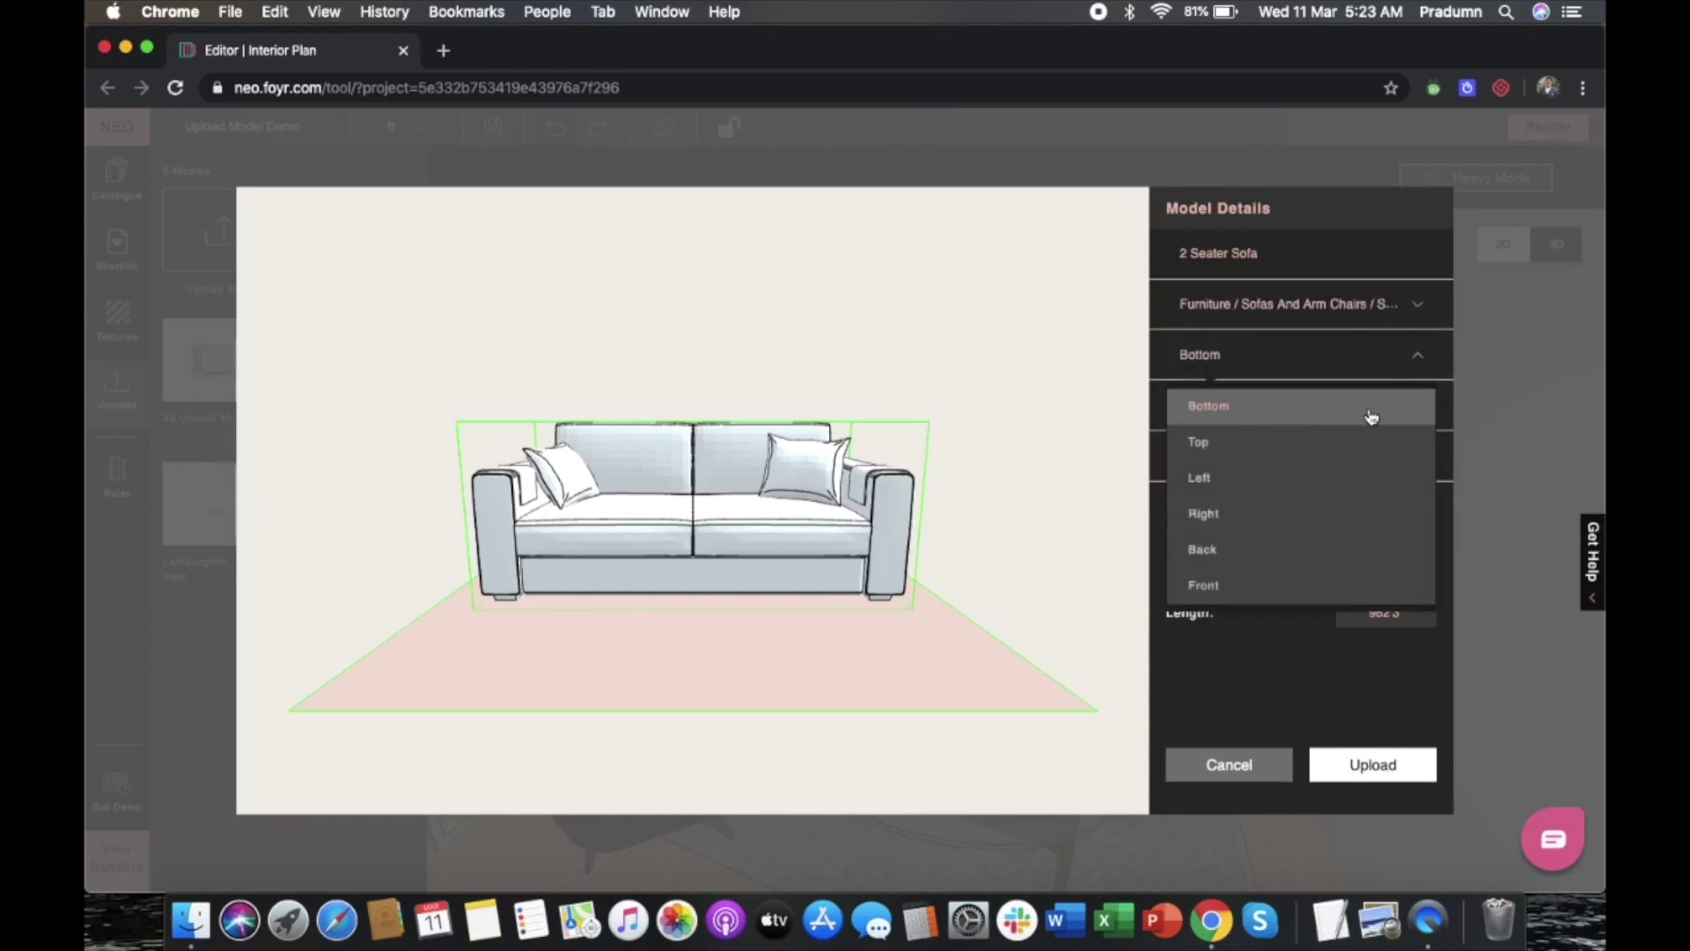
pyautogui.click(1364, 440)
pyautogui.click(1420, 361)
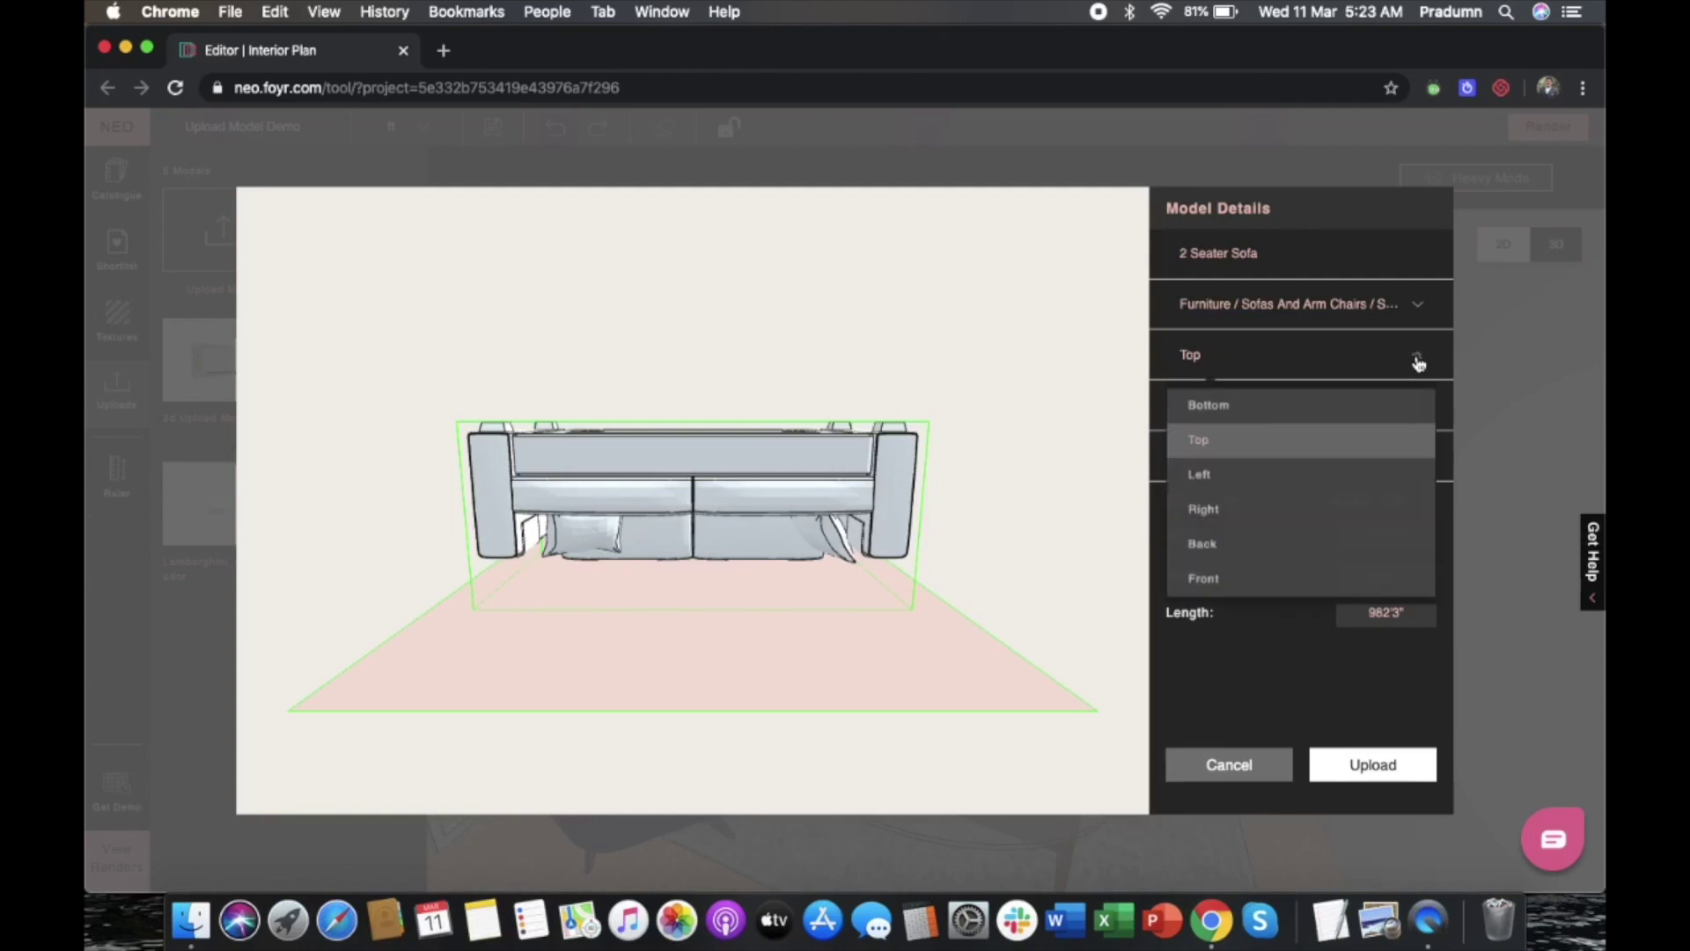
pyautogui.click(1373, 473)
pyautogui.click(1425, 360)
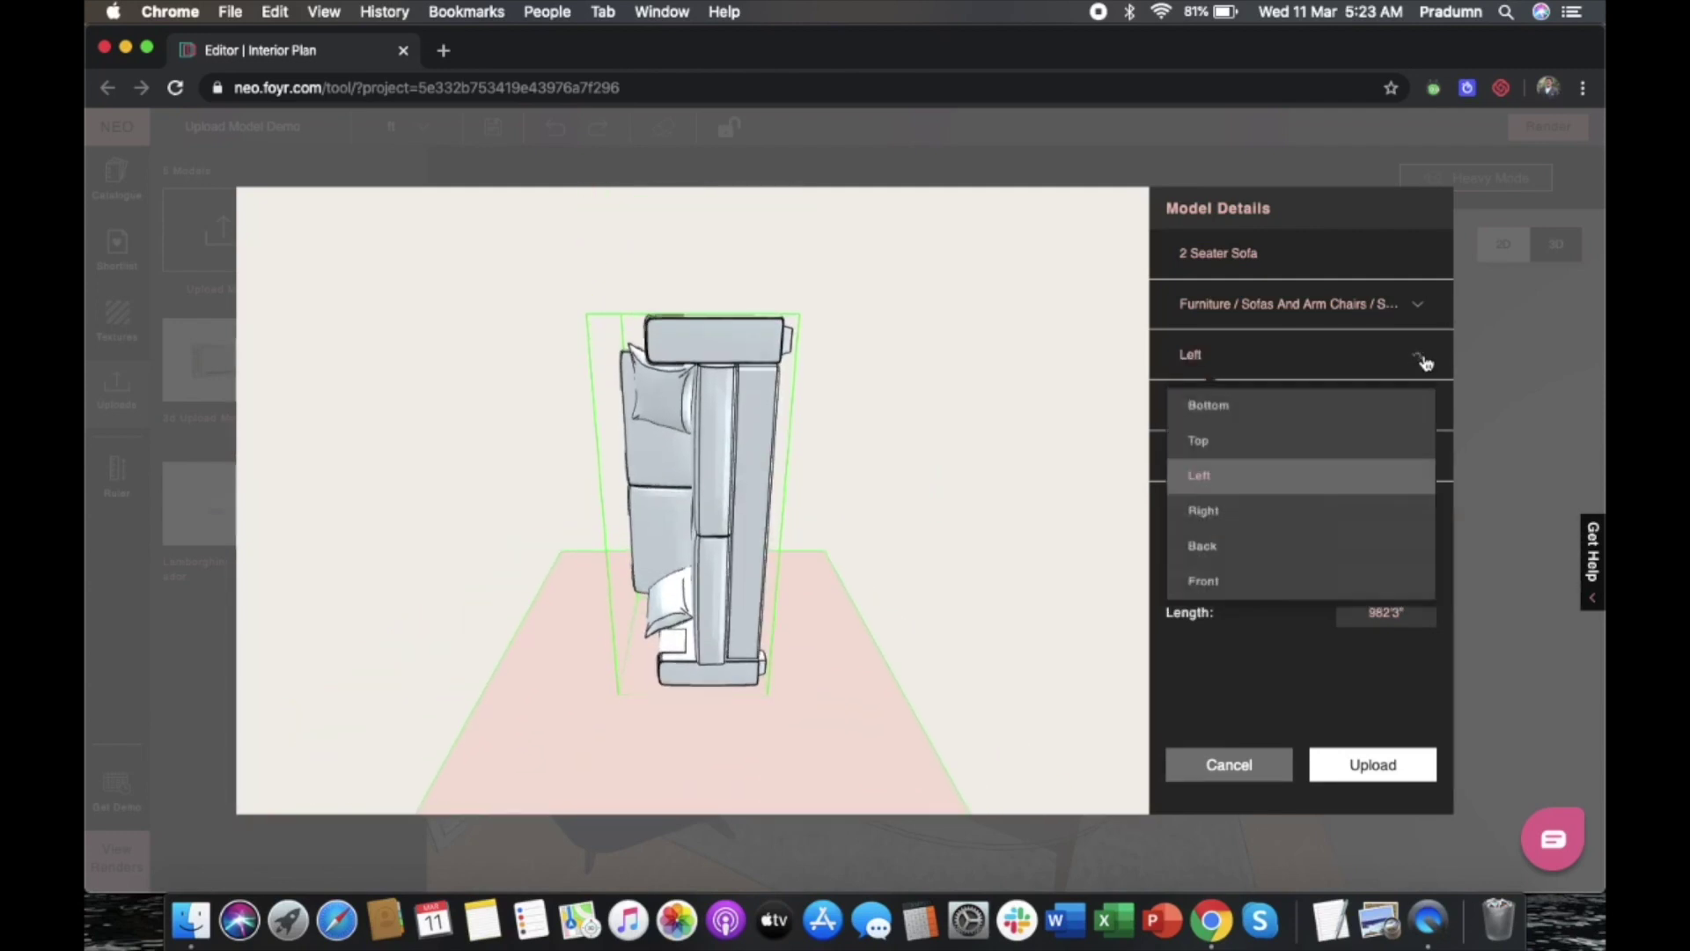
pyautogui.click(1374, 507)
pyautogui.click(1425, 372)
pyautogui.click(1371, 548)
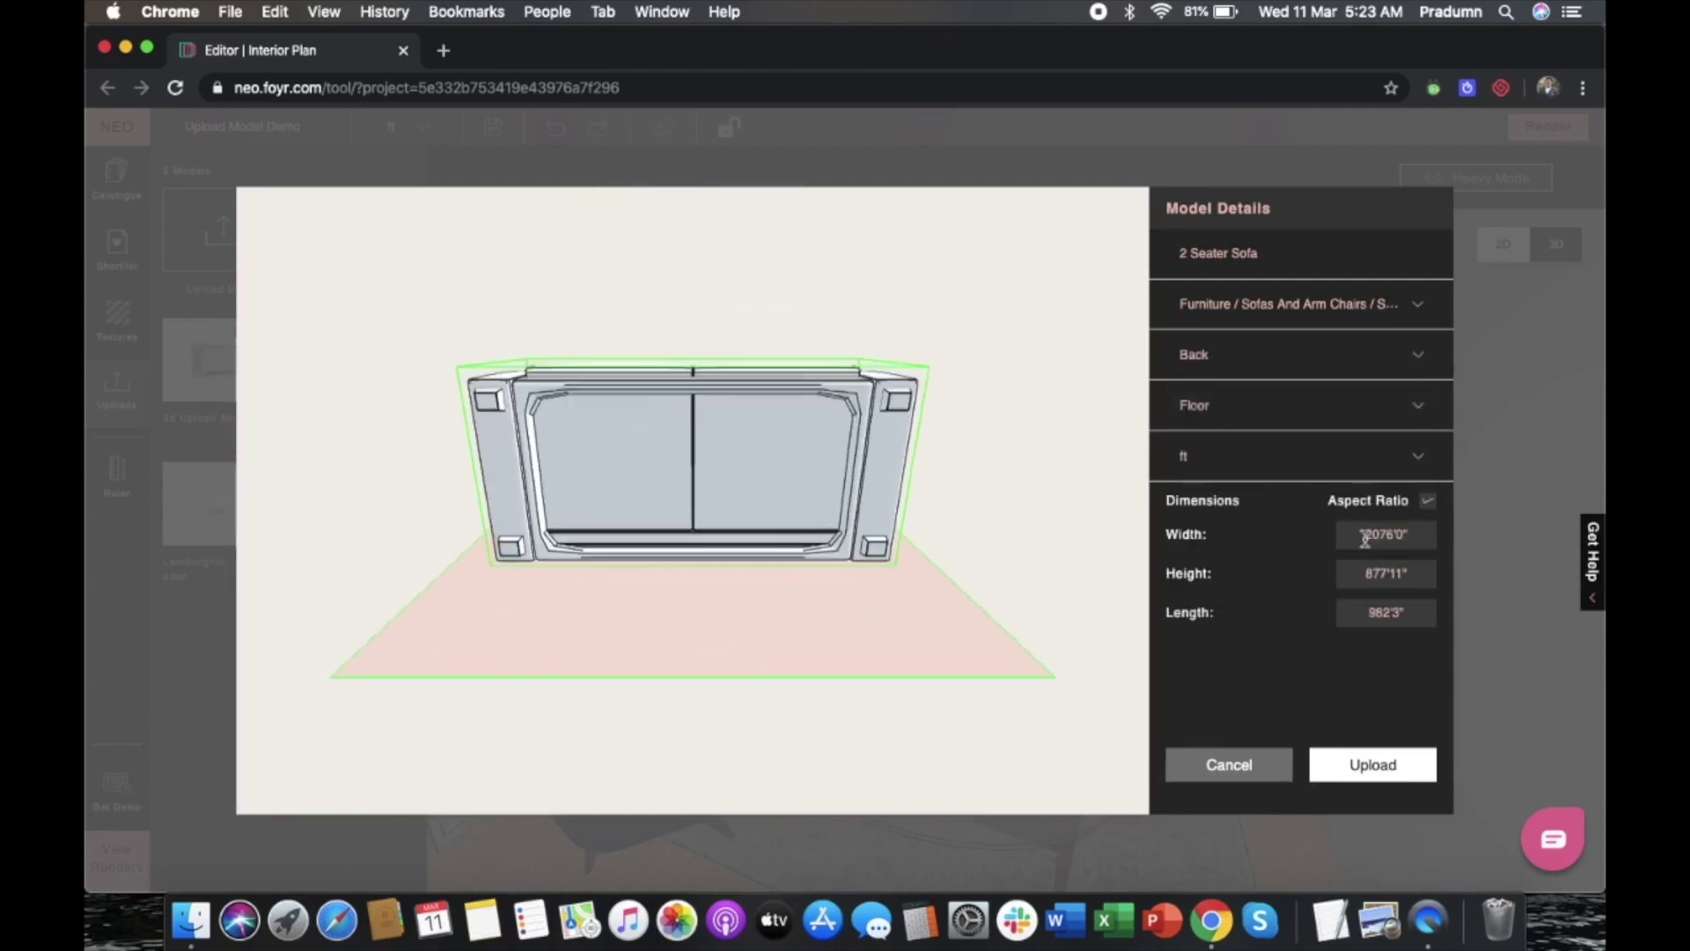
pyautogui.click(1420, 357)
pyautogui.click(1379, 584)
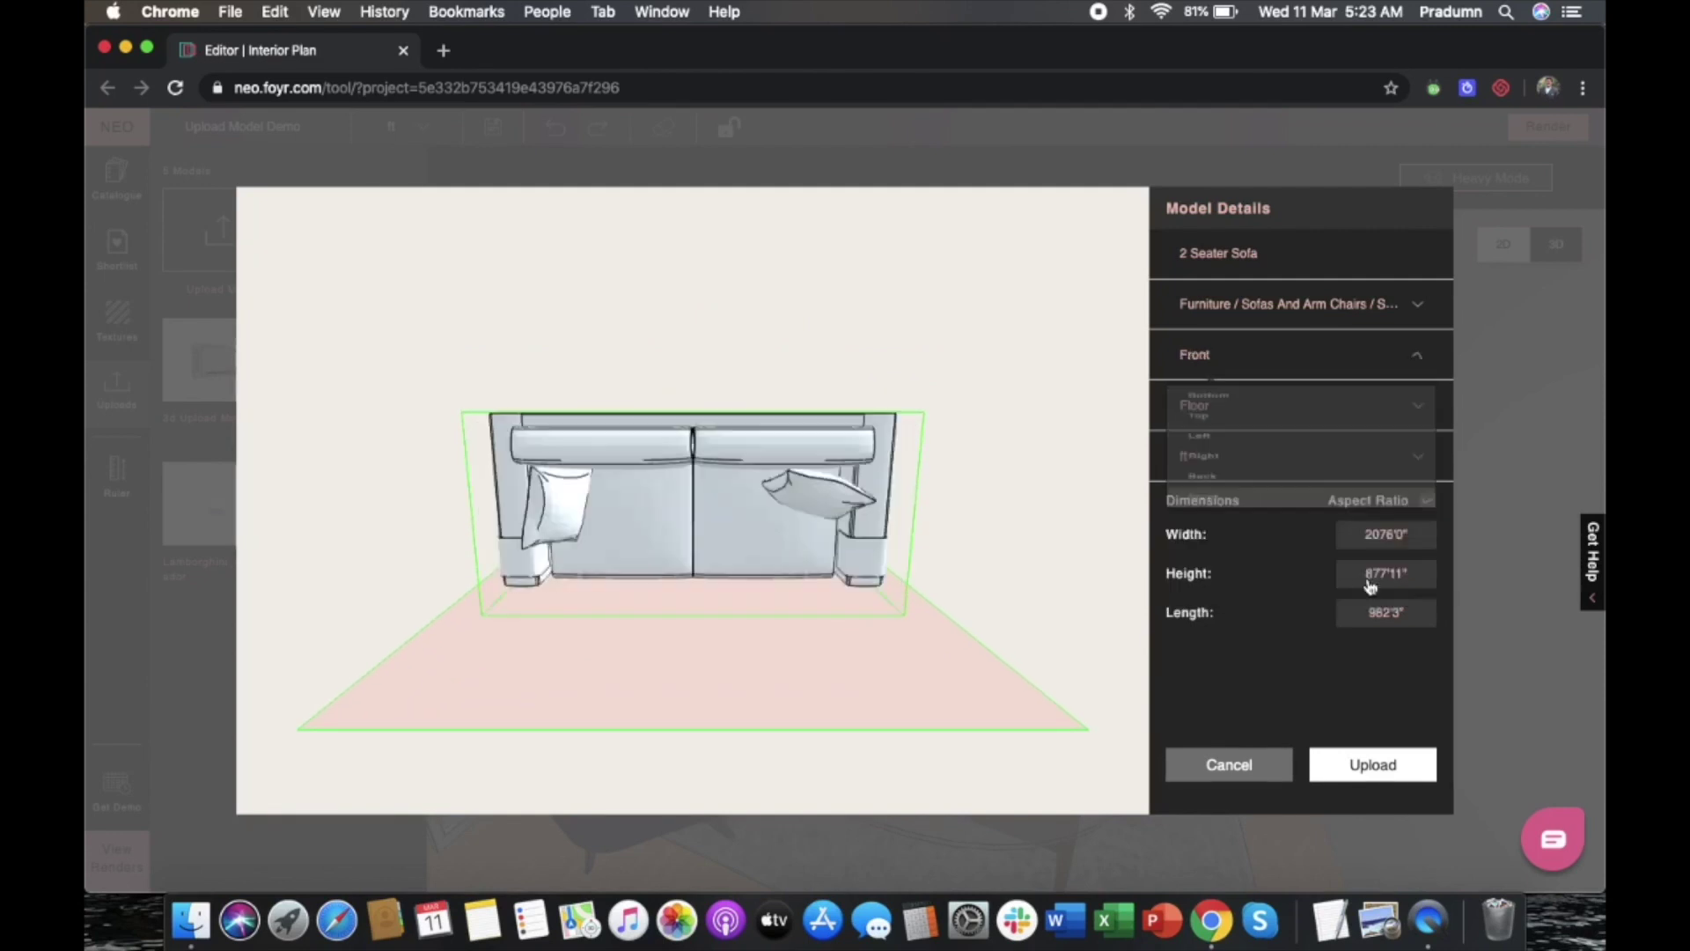
pyautogui.click(1413, 355)
pyautogui.click(1381, 407)
# Preview the sofa's placement on Ceiling and Wall, and return it to Floor
pyautogui.click(1382, 410)
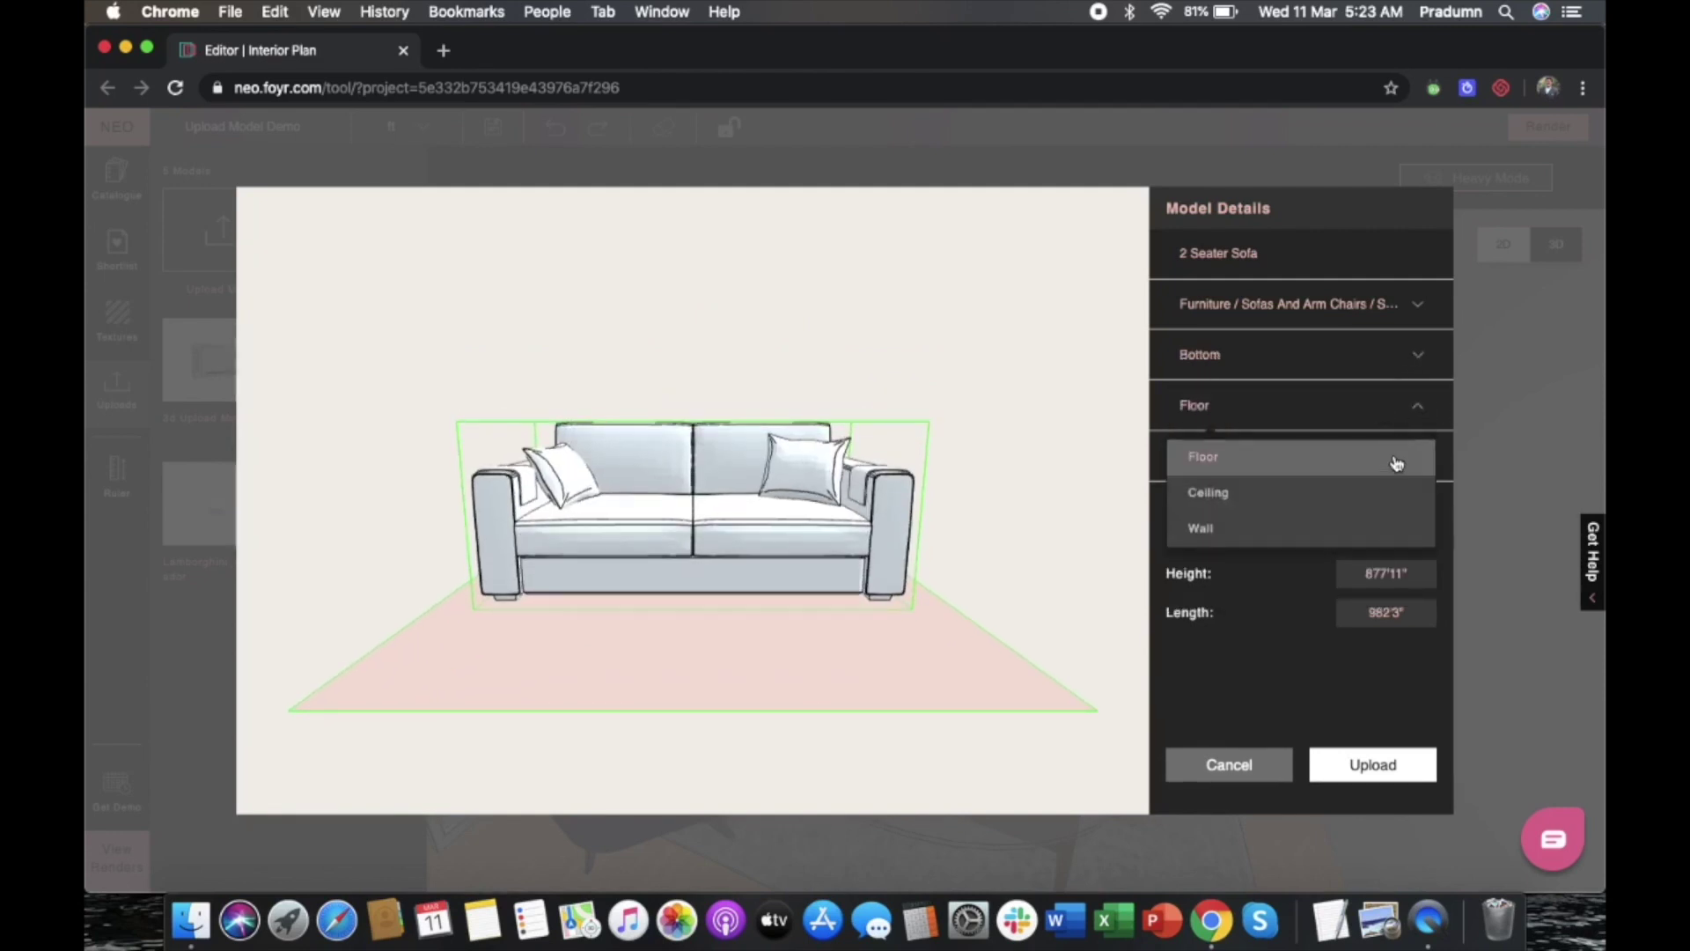
pyautogui.click(1395, 488)
pyautogui.click(1424, 405)
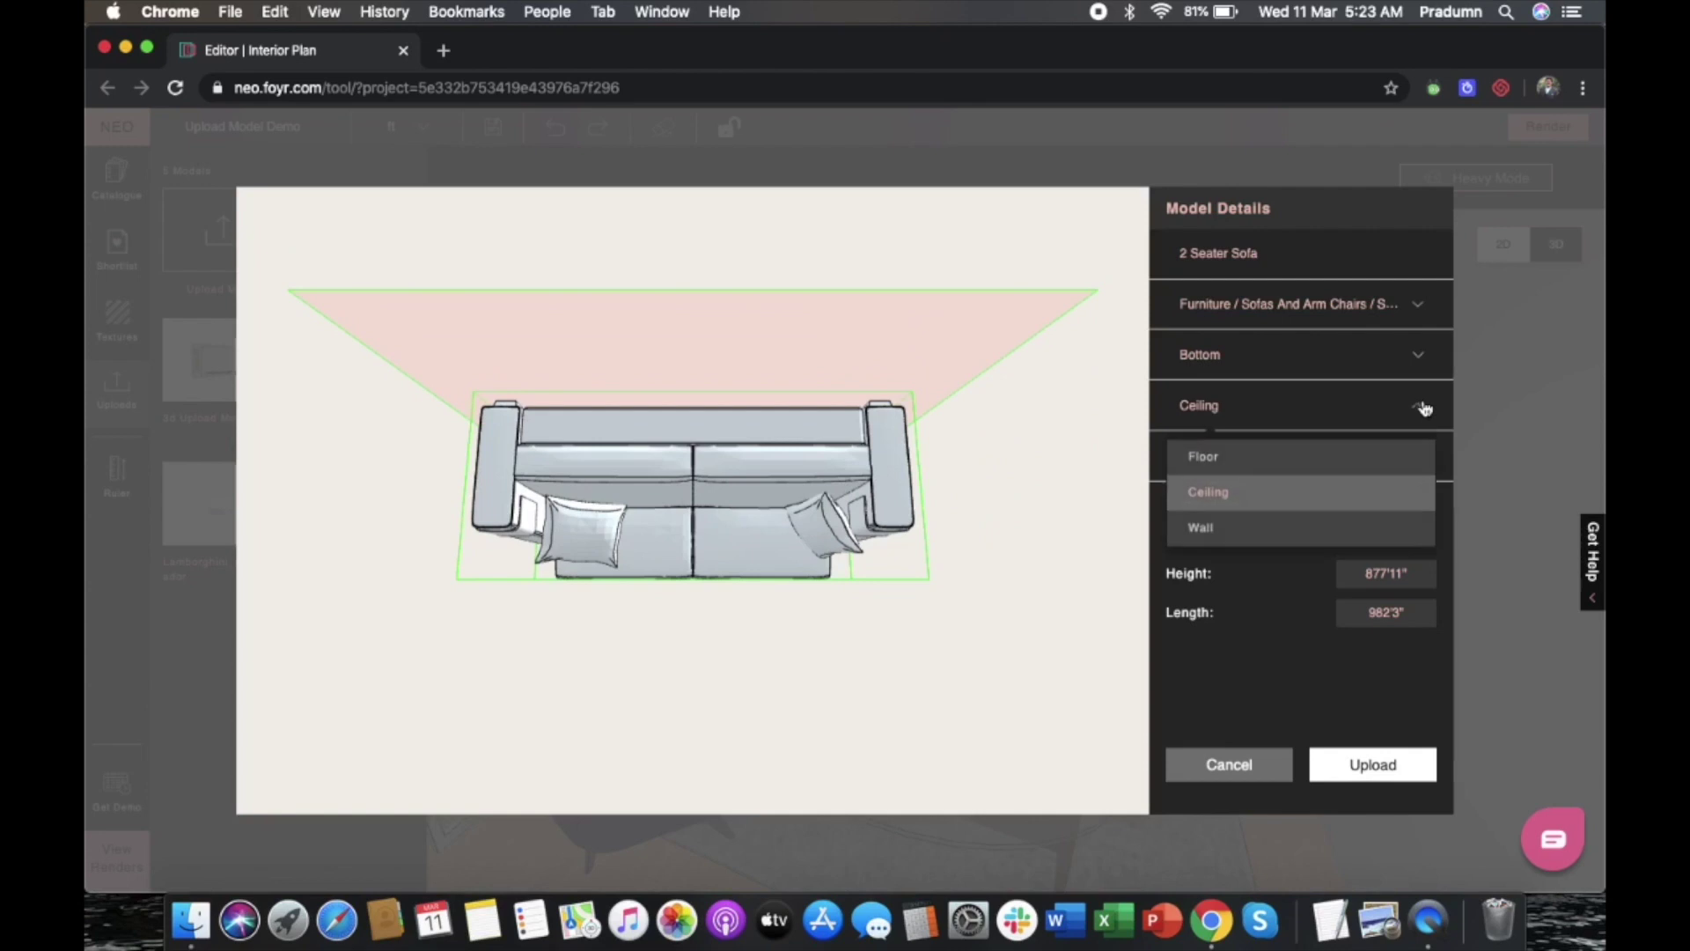
pyautogui.click(1396, 523)
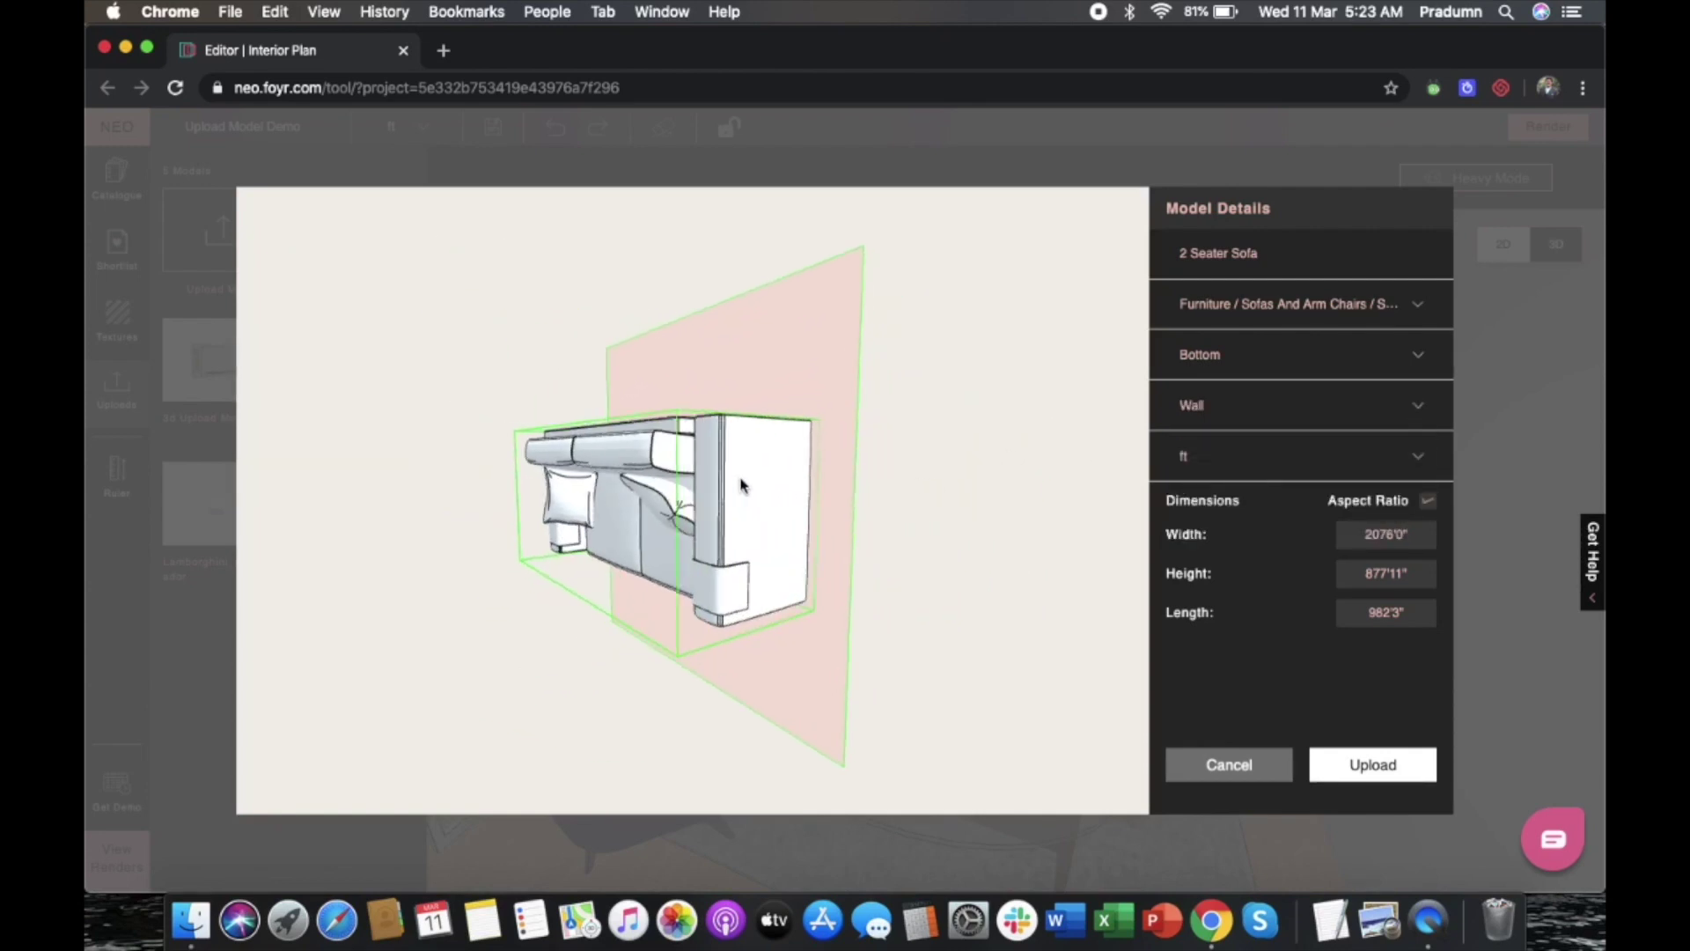
pyautogui.click(1428, 418)
pyautogui.click(1385, 456)
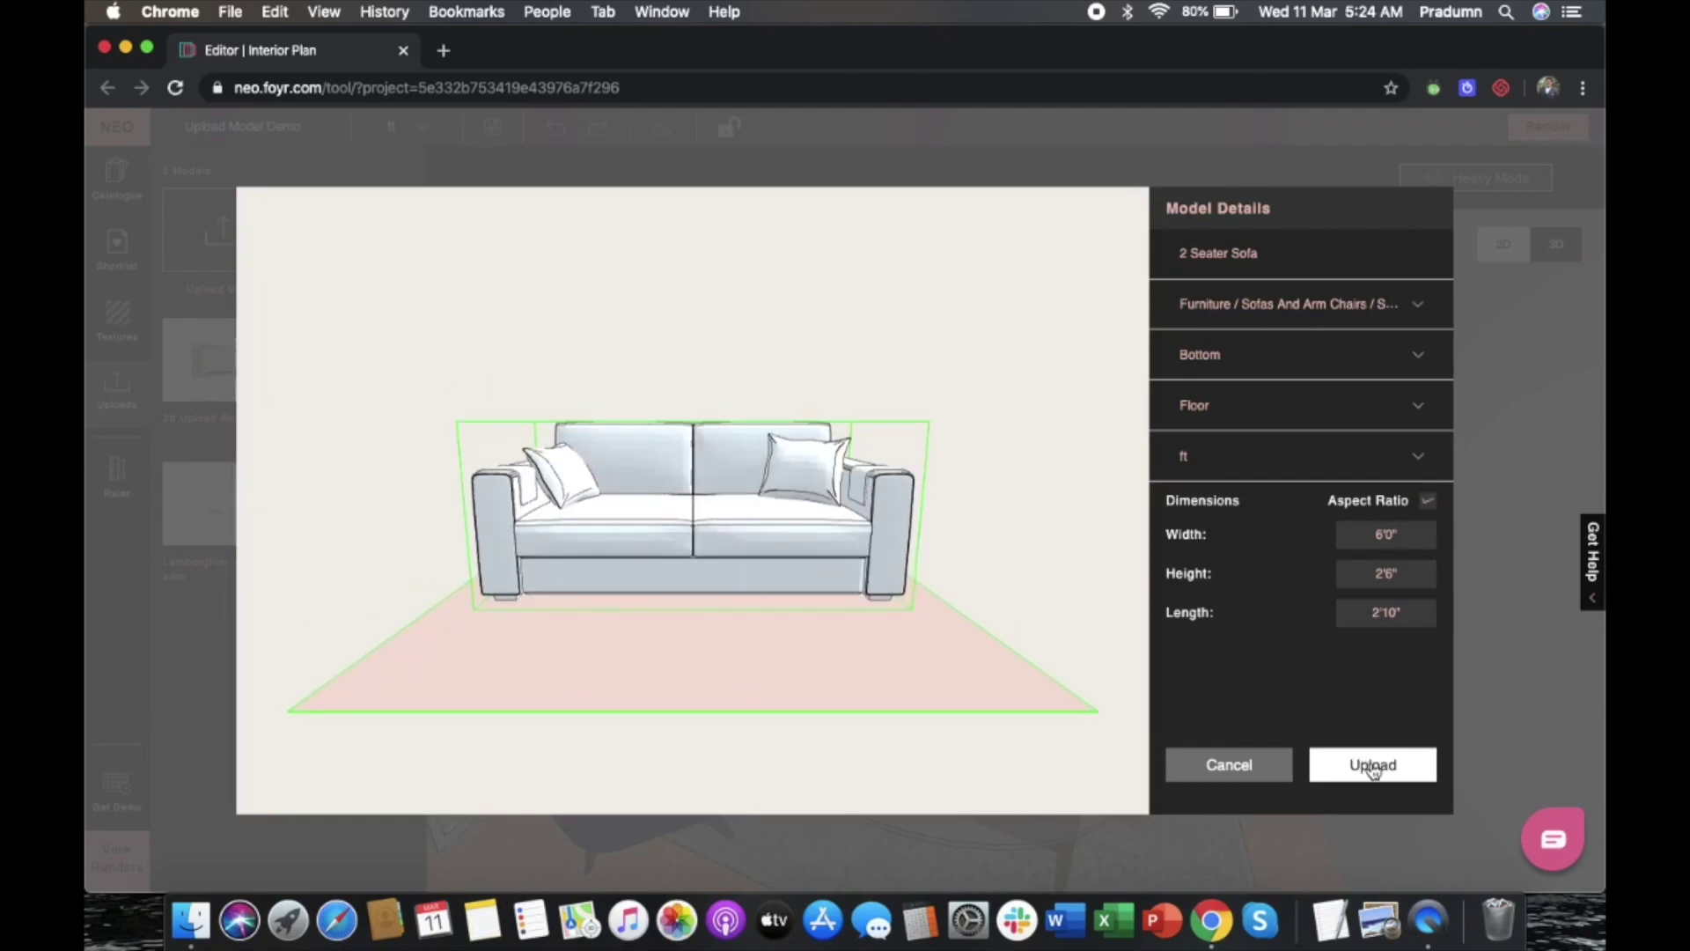
# Upload the sofa model at 6'0" wide, 2'6" high and 2'10" long, and check the uploaded models
pyautogui.click(1374, 766)
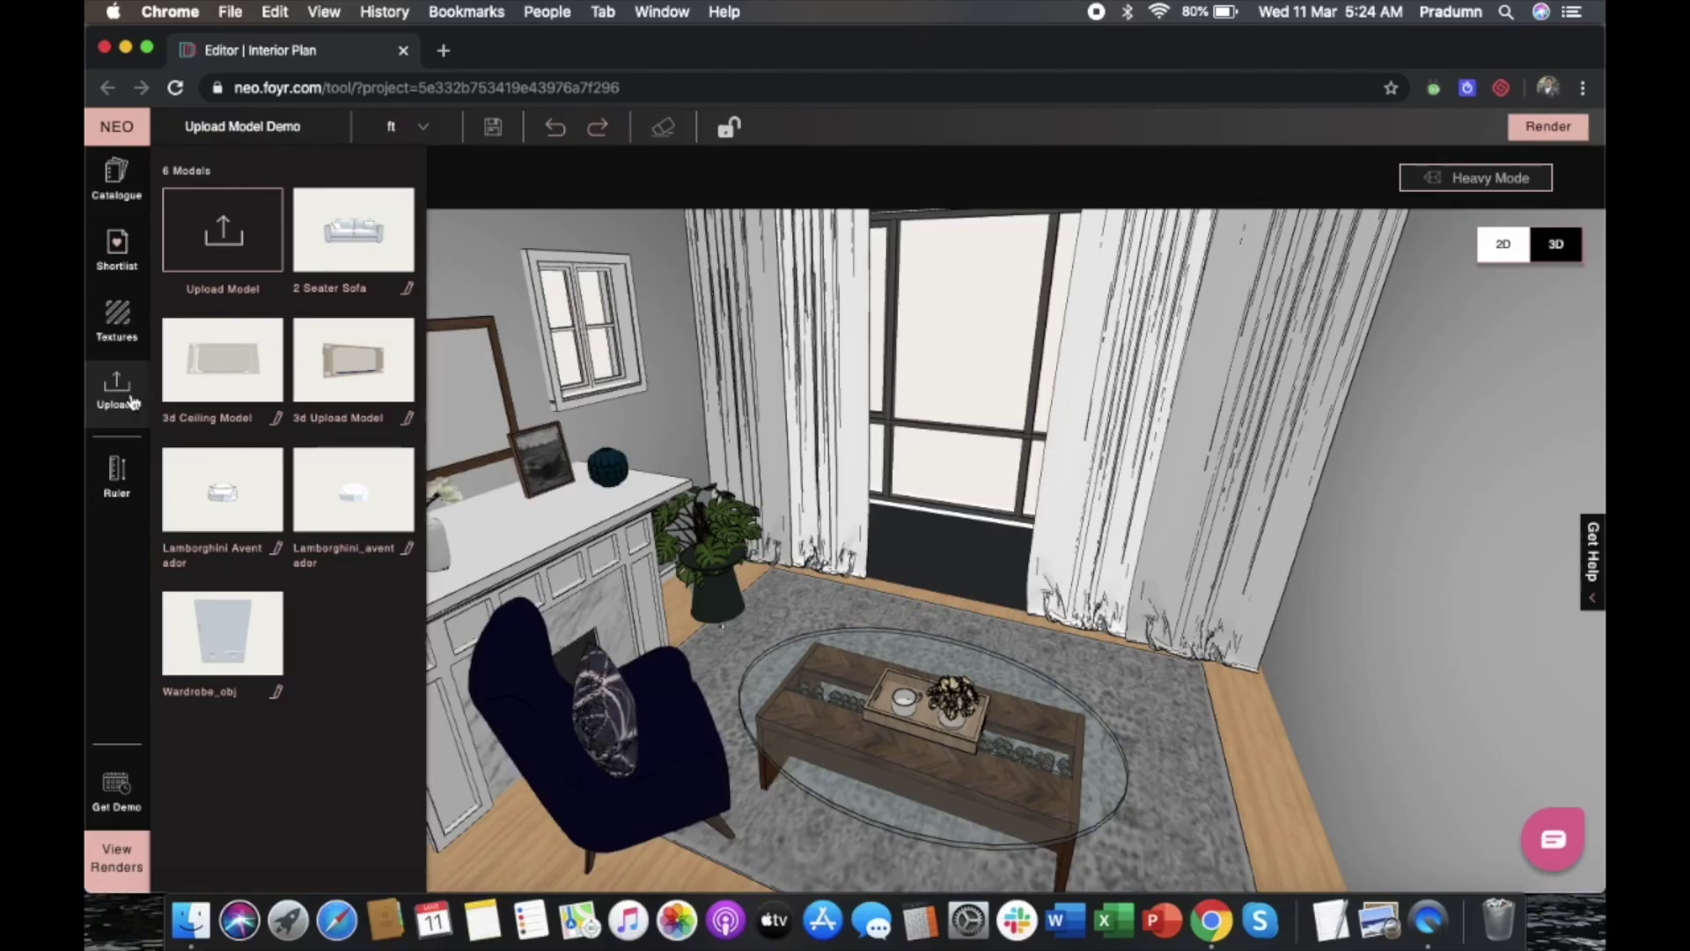
pyautogui.click(125, 402)
# Search the product catalogue for the 2 Seater Sofa
pyautogui.click(116, 179)
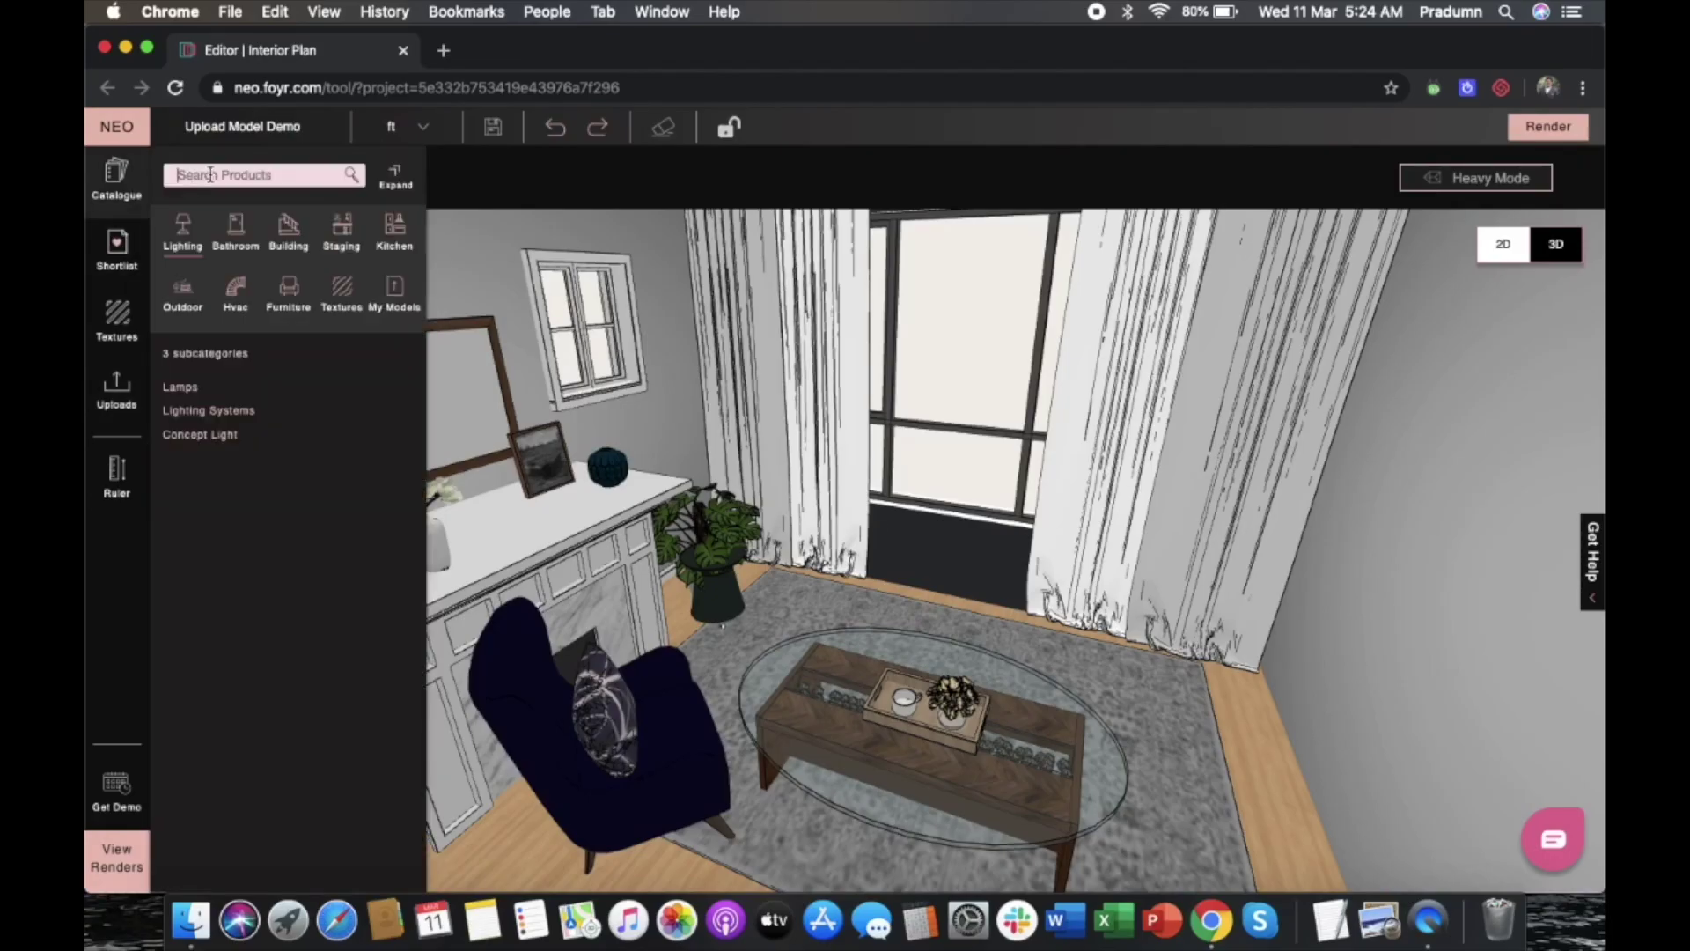
pyautogui.write('2 Seater Sof')
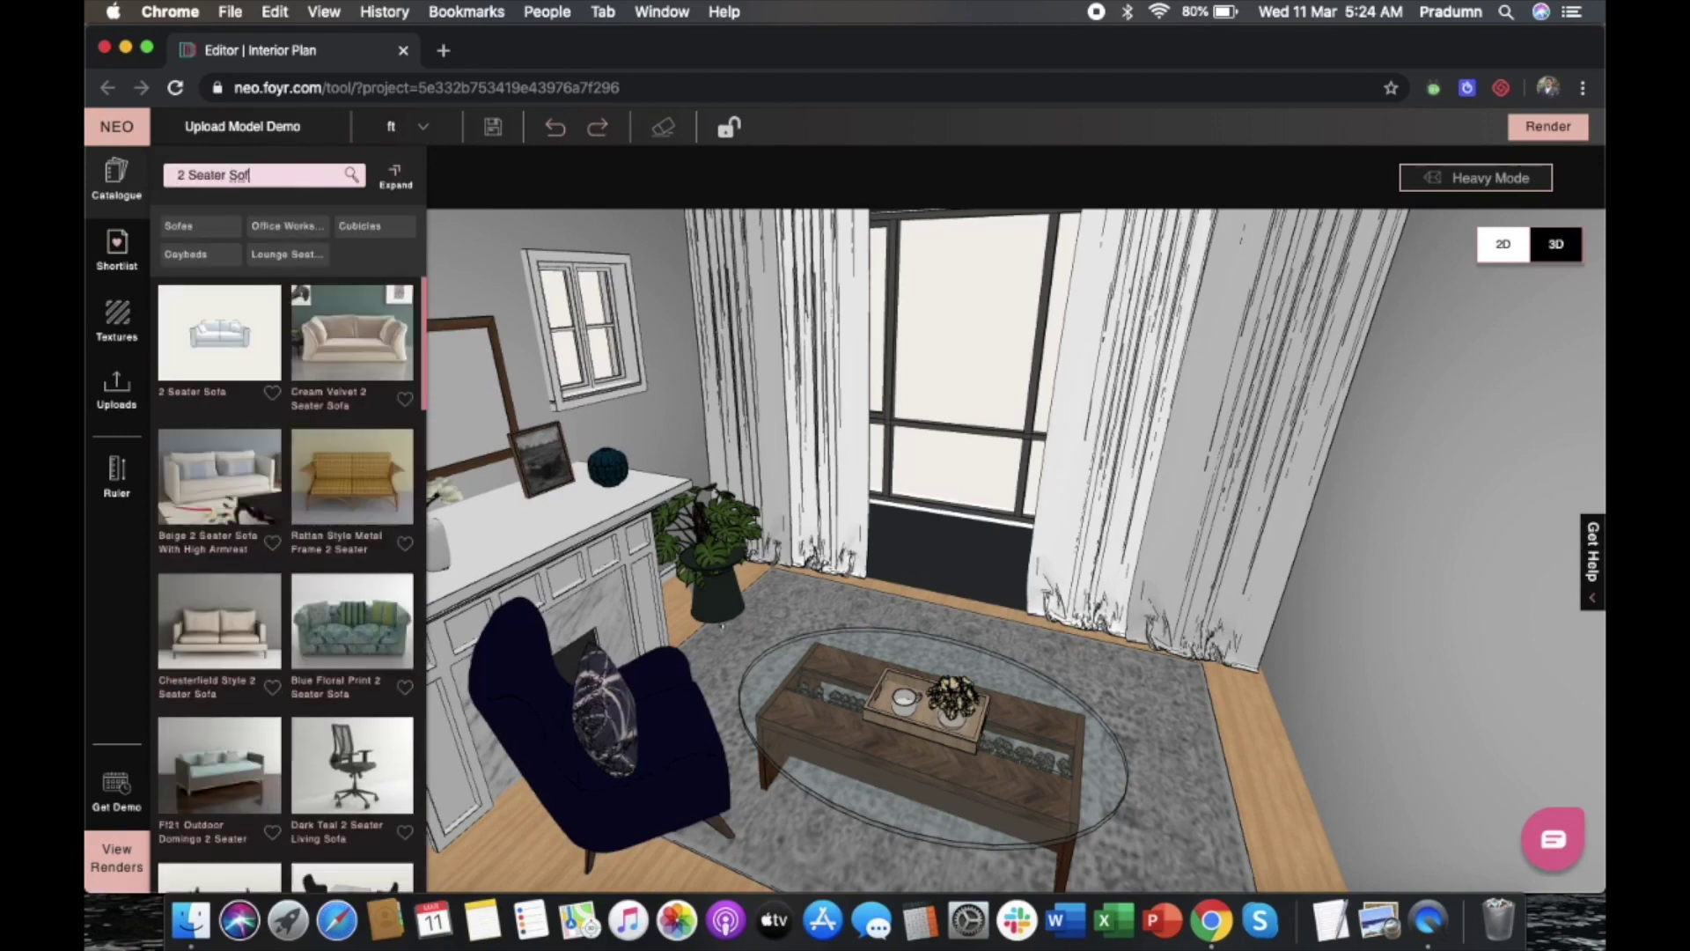
# Place the uploaded 2 Seater Sofa on the open wooden floor beside the armchair and rug
pyautogui.click(116, 388)
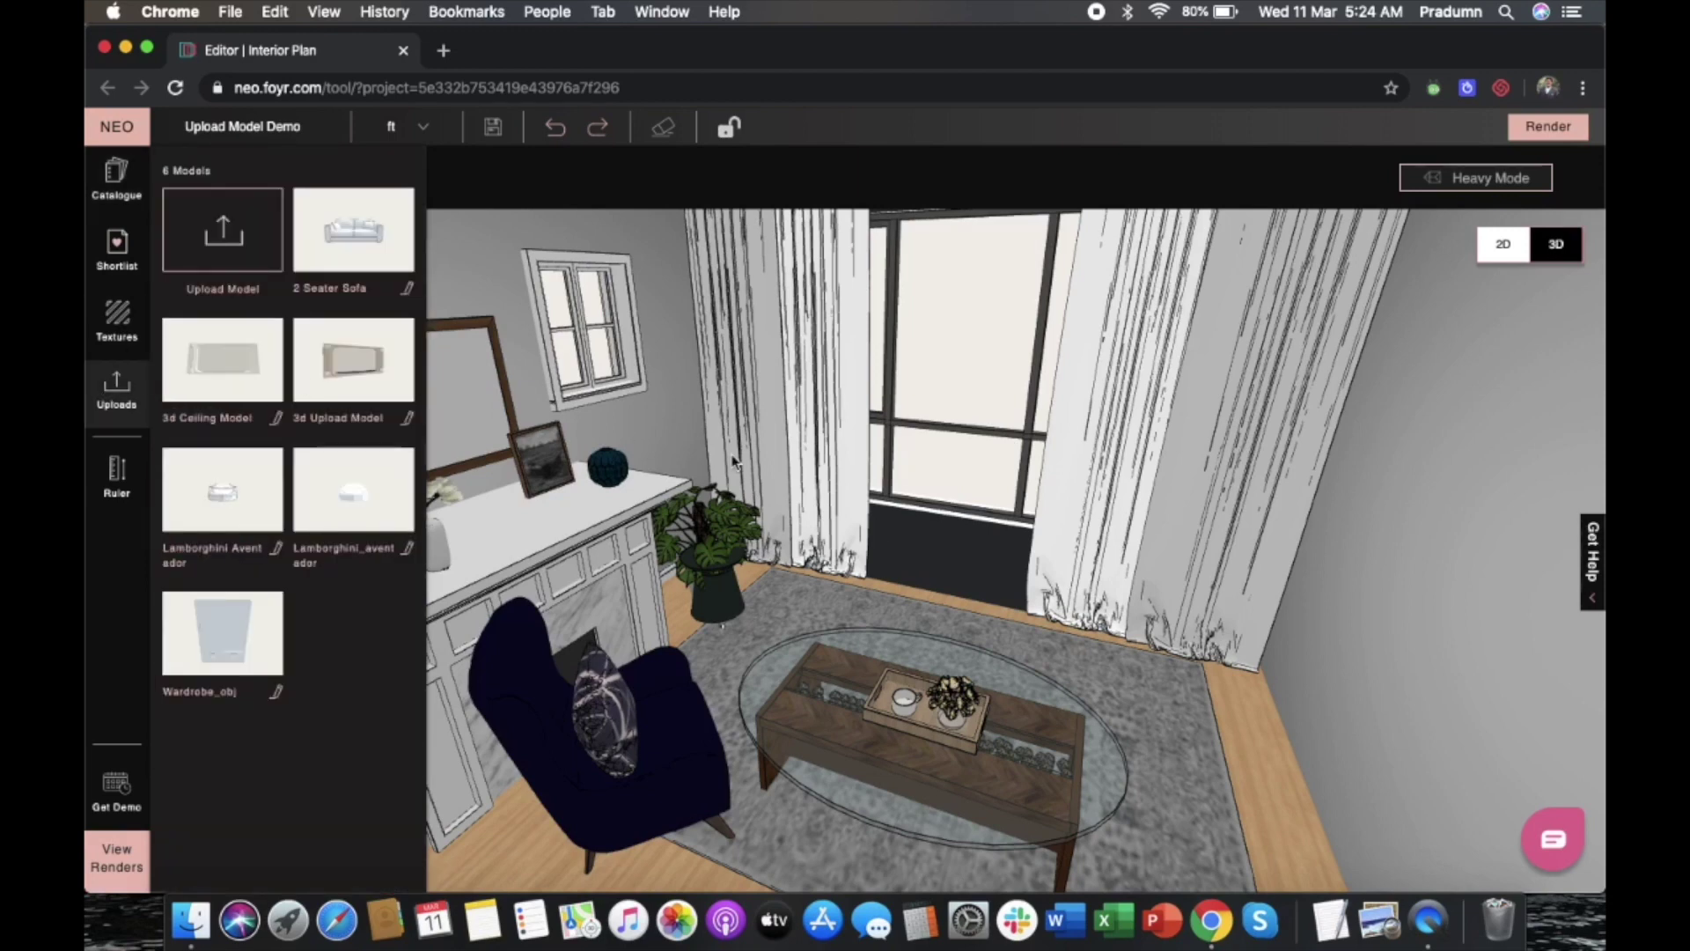
pyautogui.scroll(-3, 912, 474)
pyautogui.moveTo(965, 577); pyautogui.dragTo(827, 586)
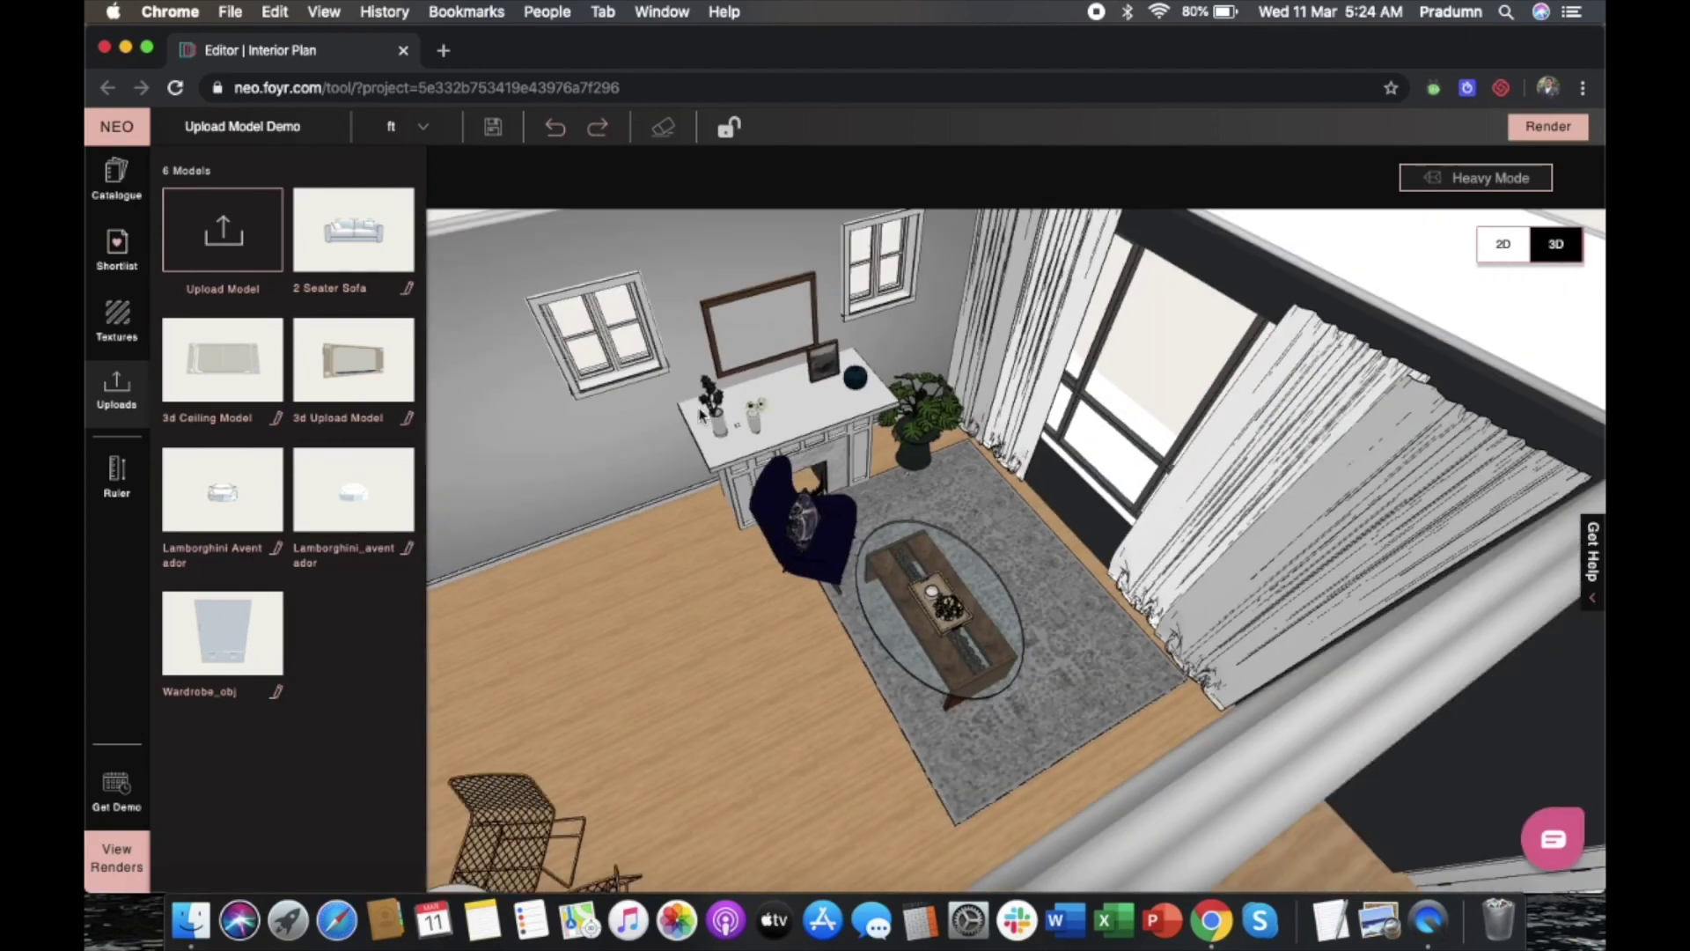
pyautogui.moveTo(640, 587); pyautogui.dragTo(712, 679)
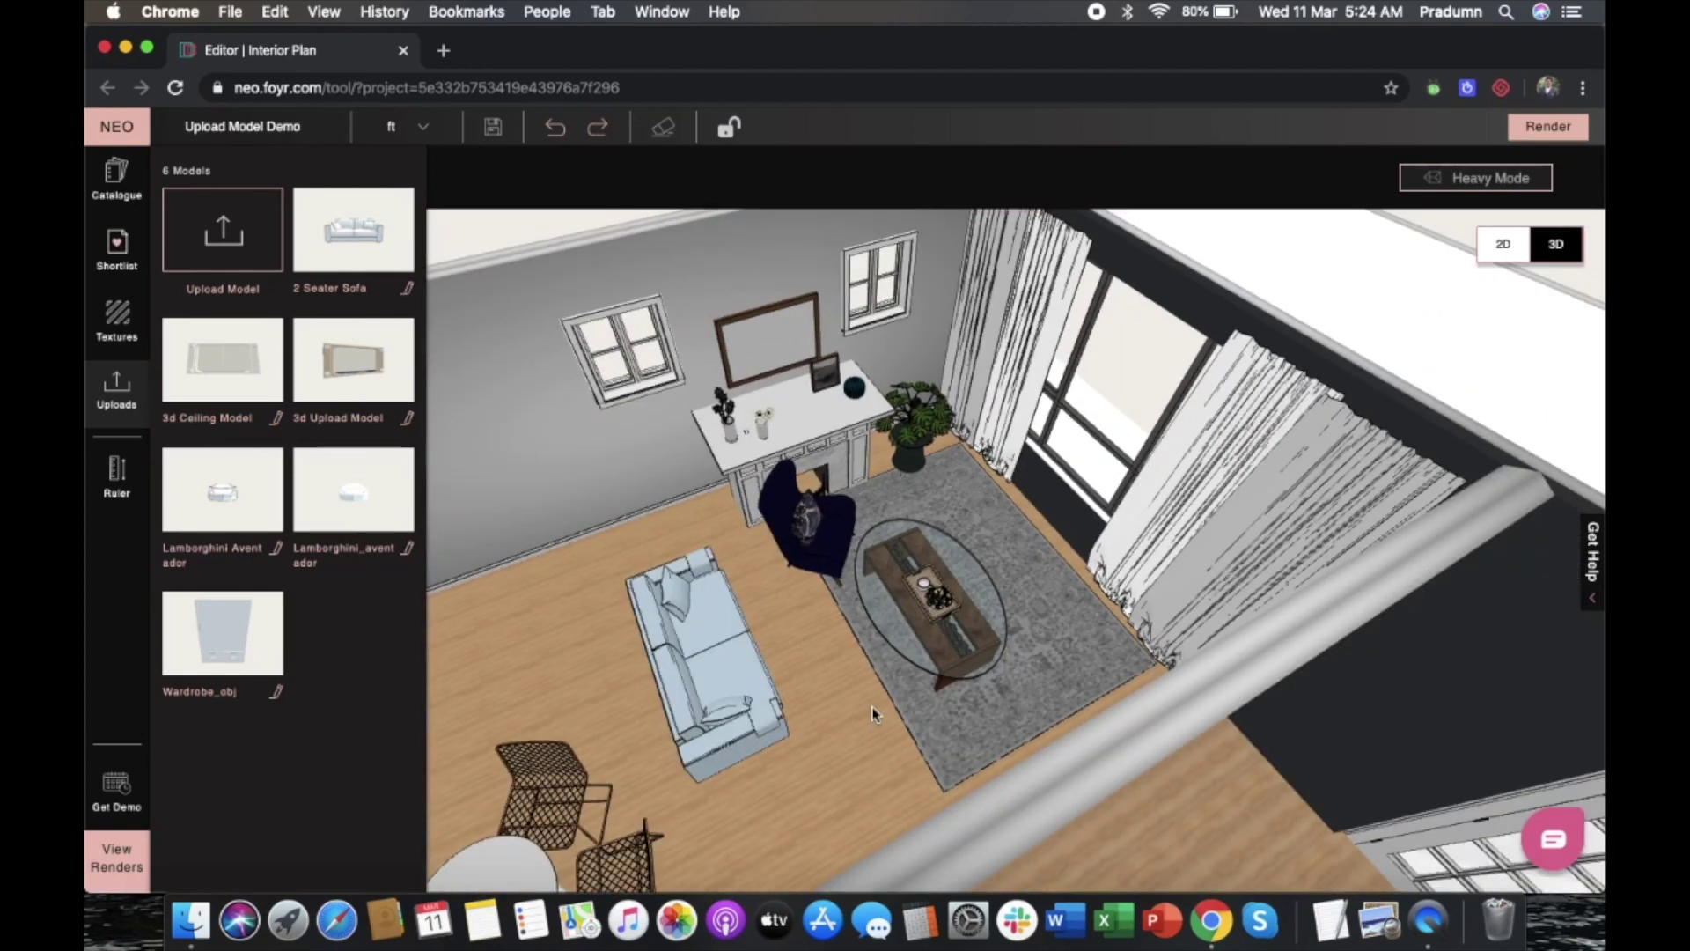
# Rotate the placed sofa half a turn so its seat faces away from the coffee table
pyautogui.click(757, 702)
pyautogui.click(898, 191)
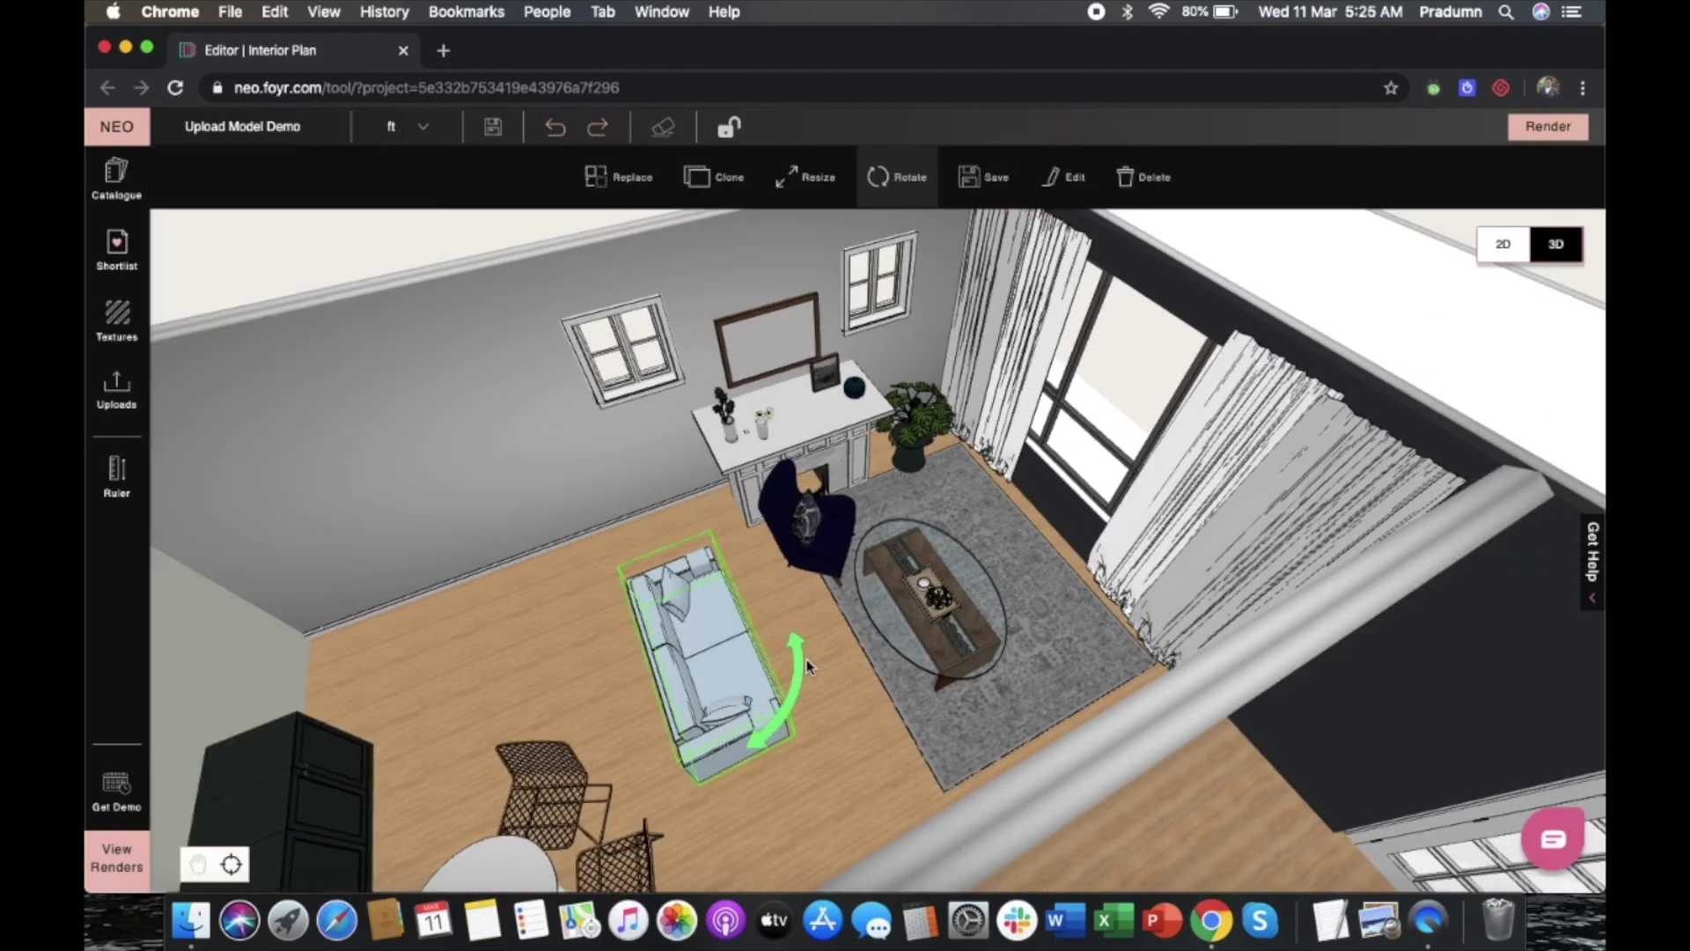
pyautogui.moveTo(808, 666); pyautogui.dragTo(726, 717)
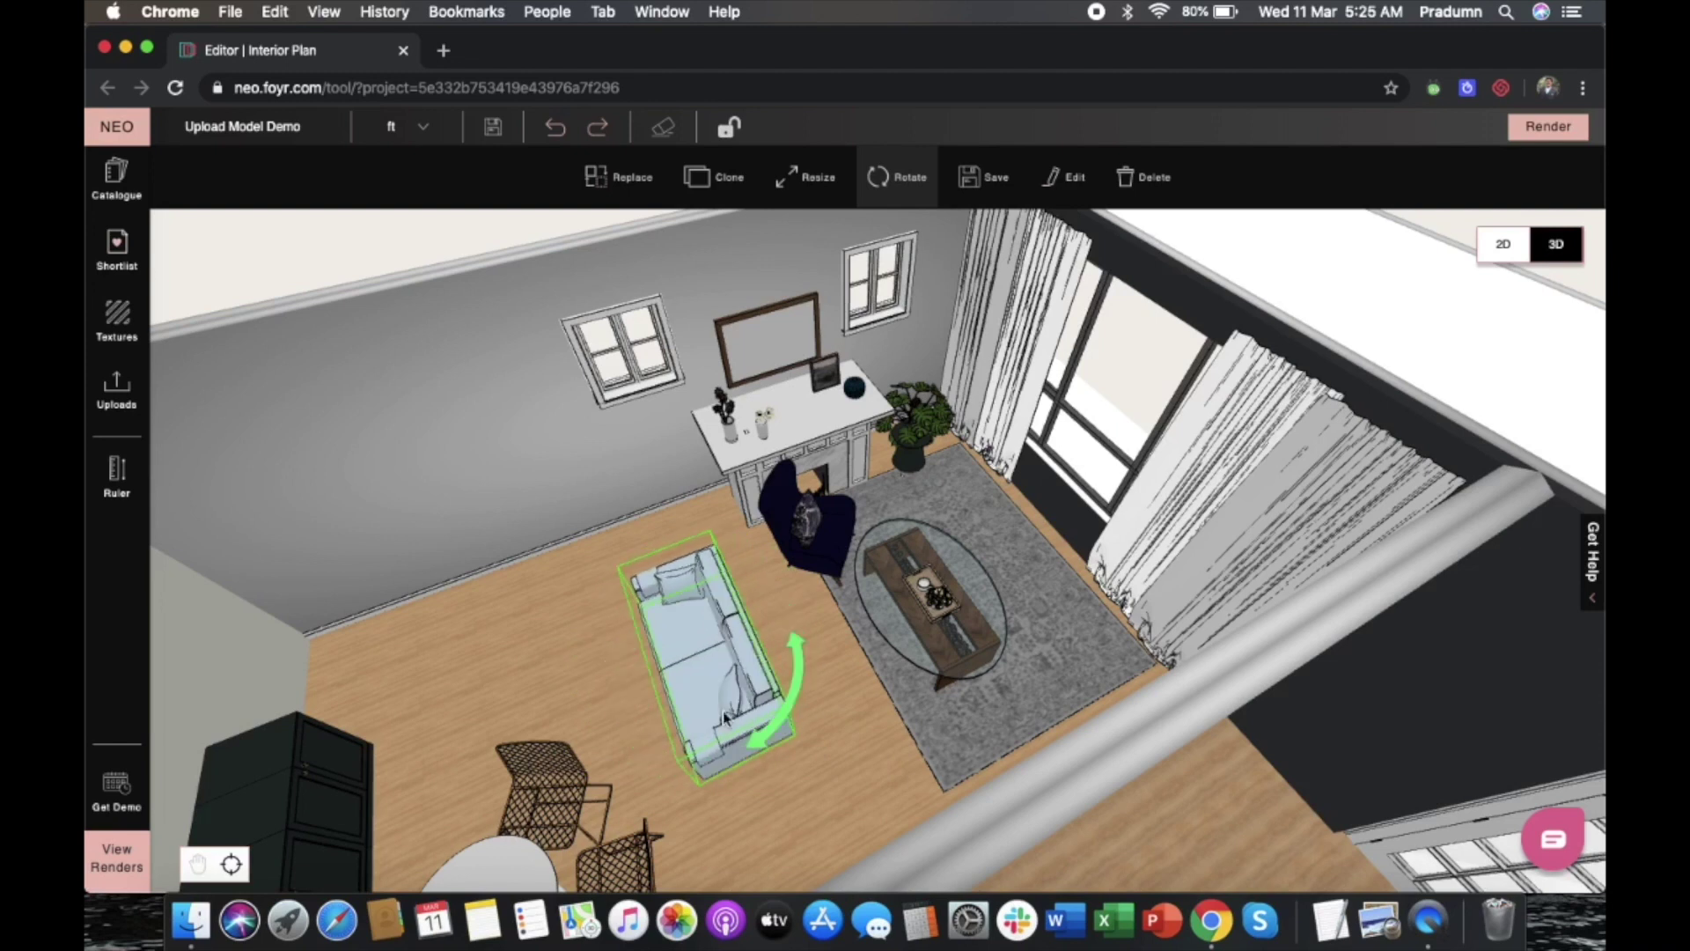
pyautogui.click(581, 674)
# Move the sofa onto the rug between the window and the coffee table, facing the table
pyautogui.click(666, 675)
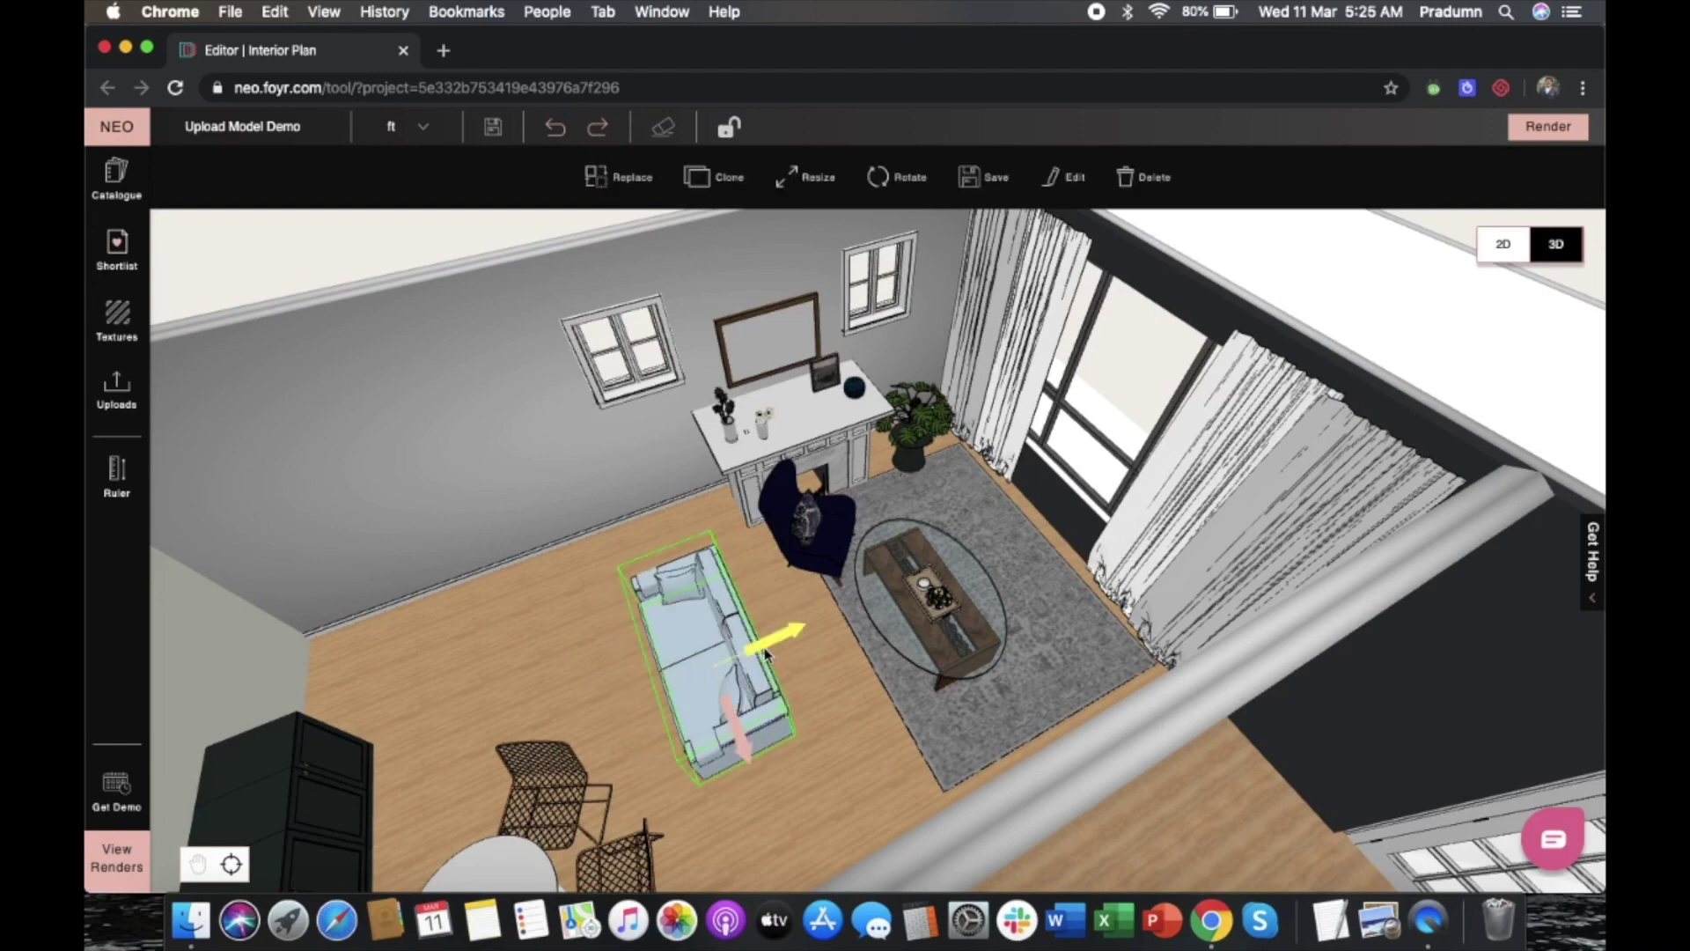
pyautogui.moveTo(768, 656); pyautogui.dragTo(1012, 534)
pyautogui.moveTo(716, 725); pyautogui.dragTo(968, 632)
pyautogui.scroll(5, 967, 617)
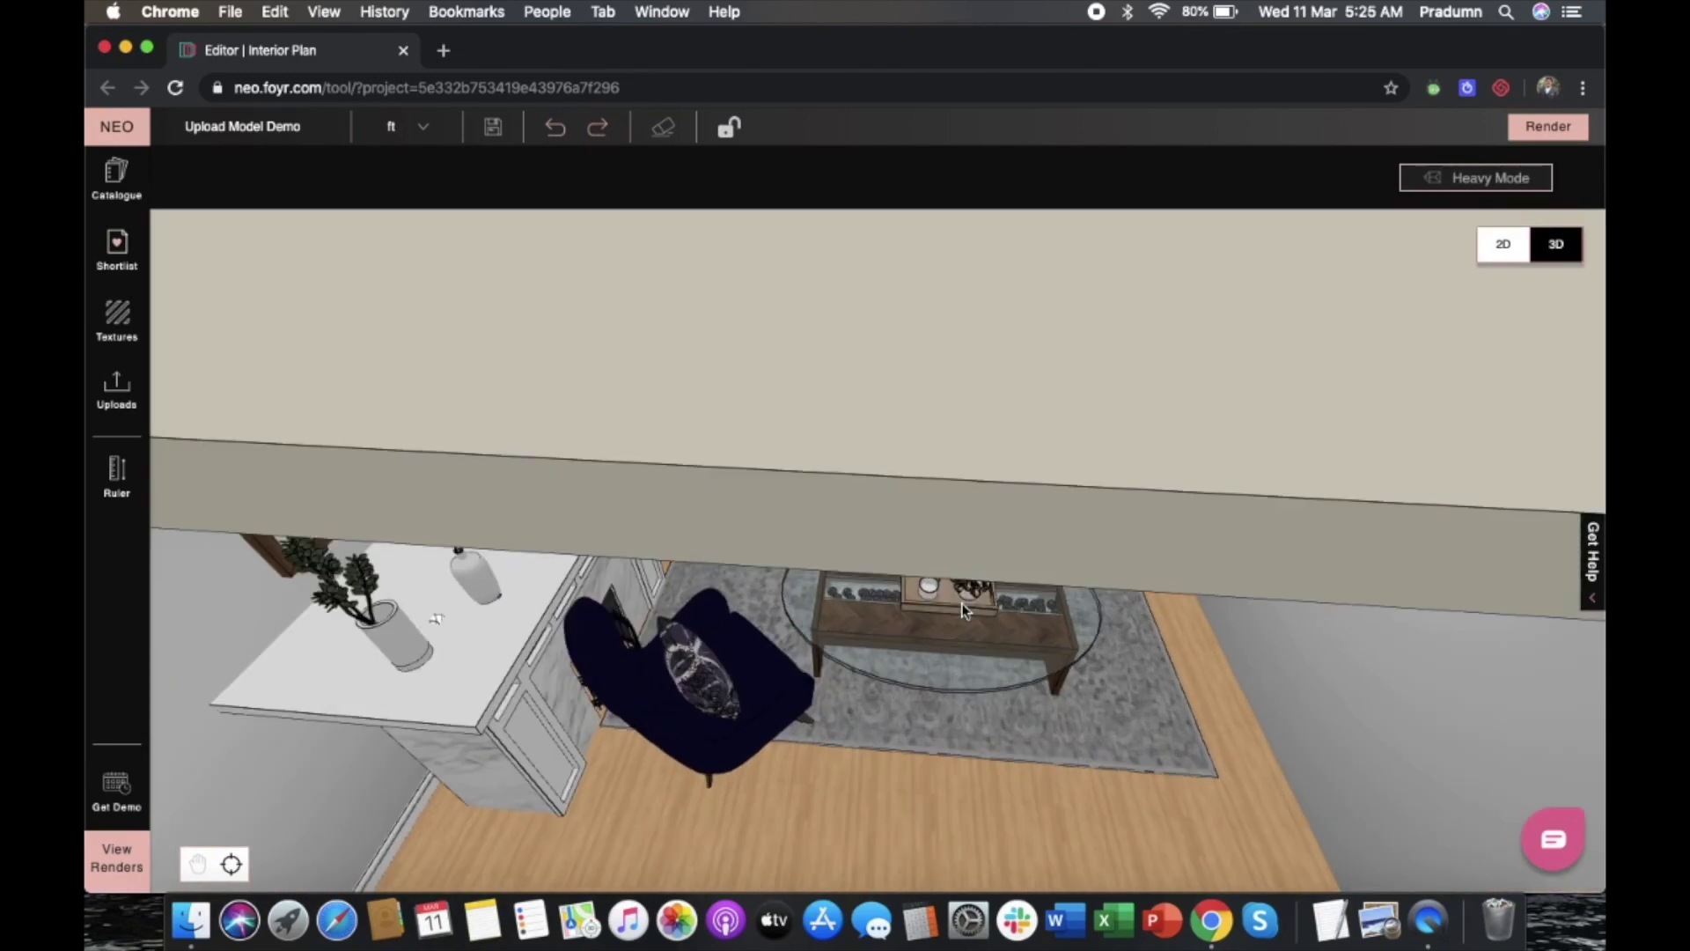
pyautogui.click(923, 464)
pyautogui.moveTo(882, 525); pyautogui.dragTo(871, 523)
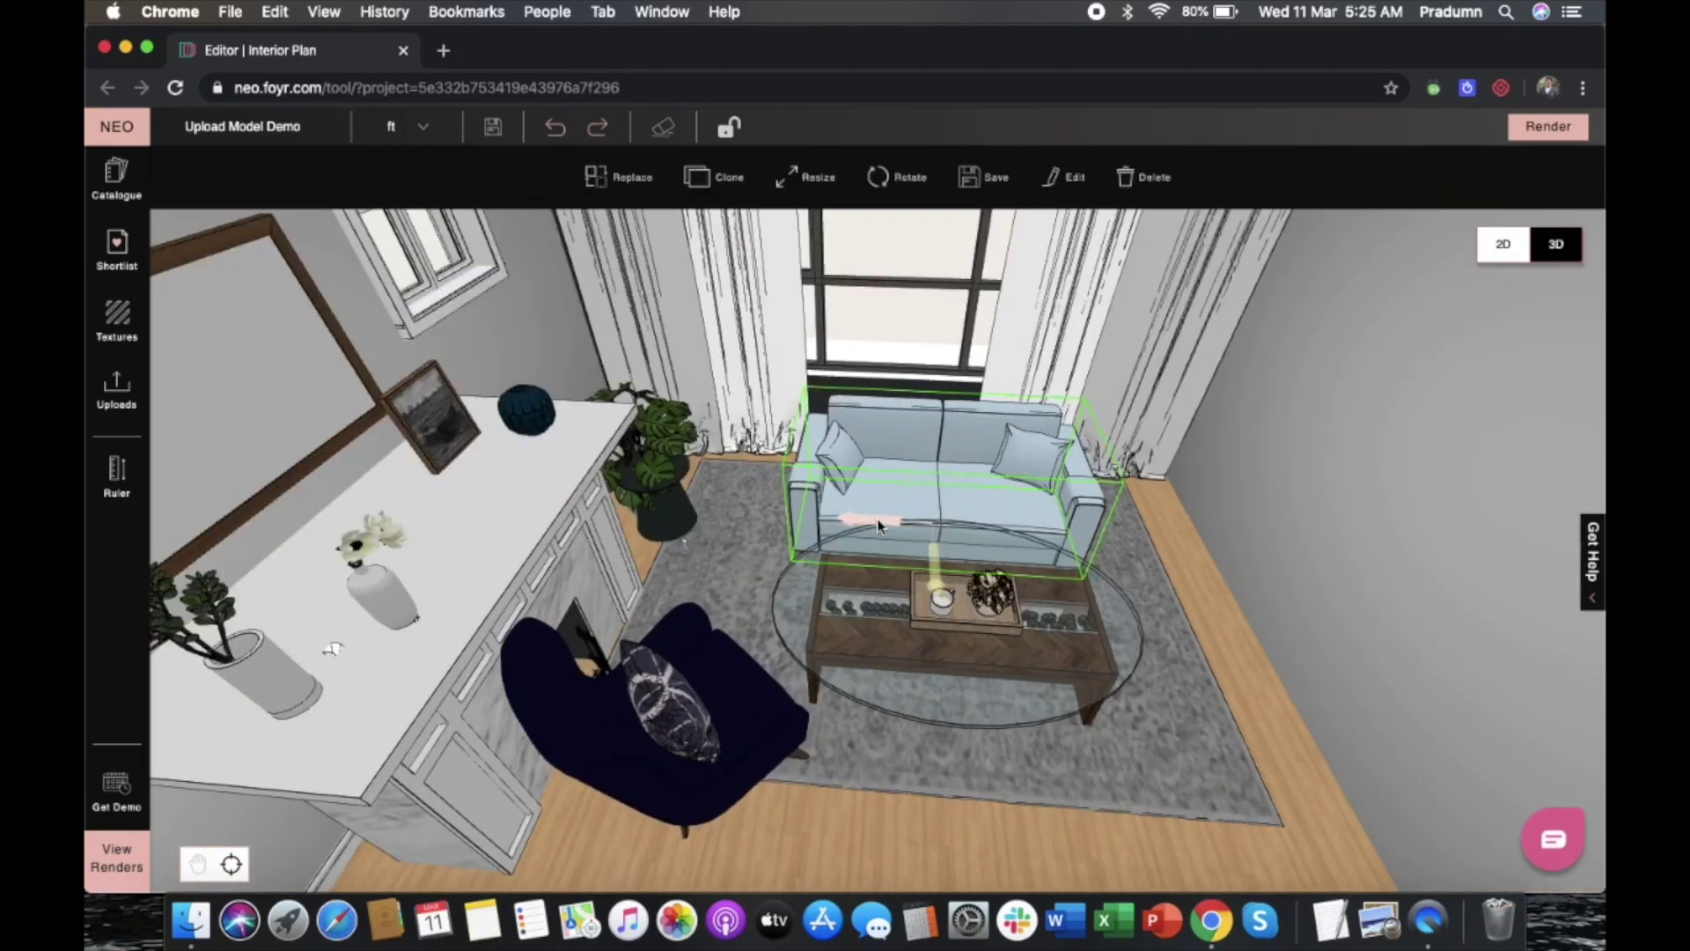
pyautogui.click(1328, 452)
# Apply the Cream Velvet texture to the sofa's seat cushions, backrest and frame
pyautogui.click(116, 176)
pyautogui.click(390, 301)
pyautogui.moveTo(219, 424); pyautogui.dragTo(878, 498)
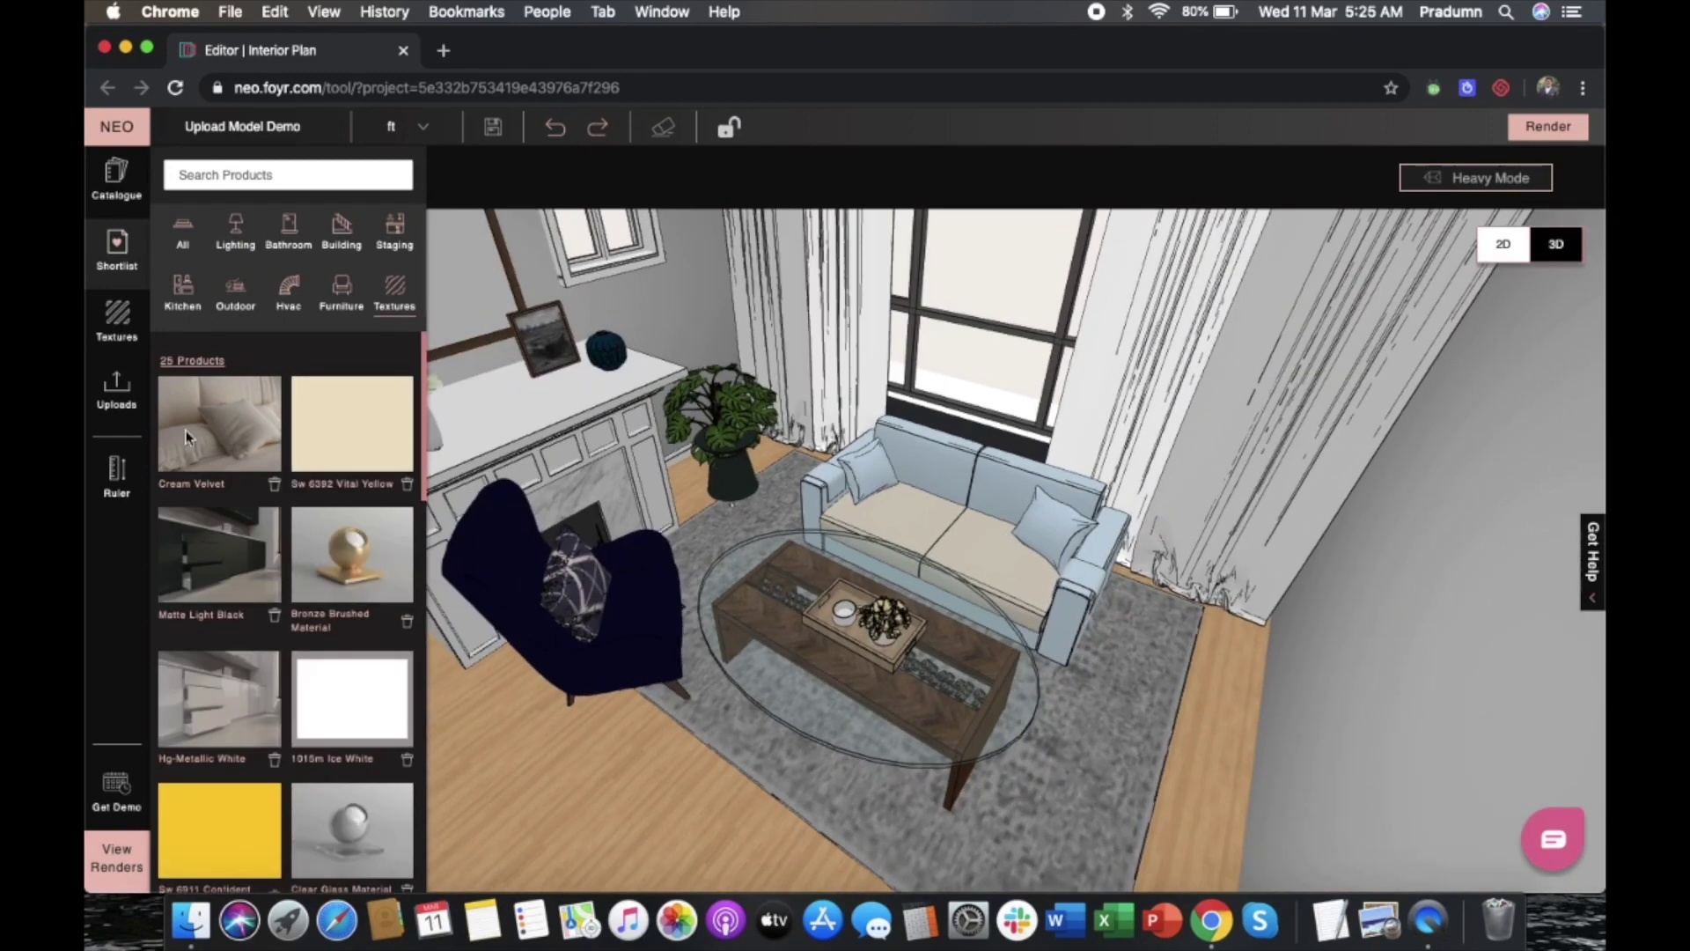
pyautogui.click(935, 458)
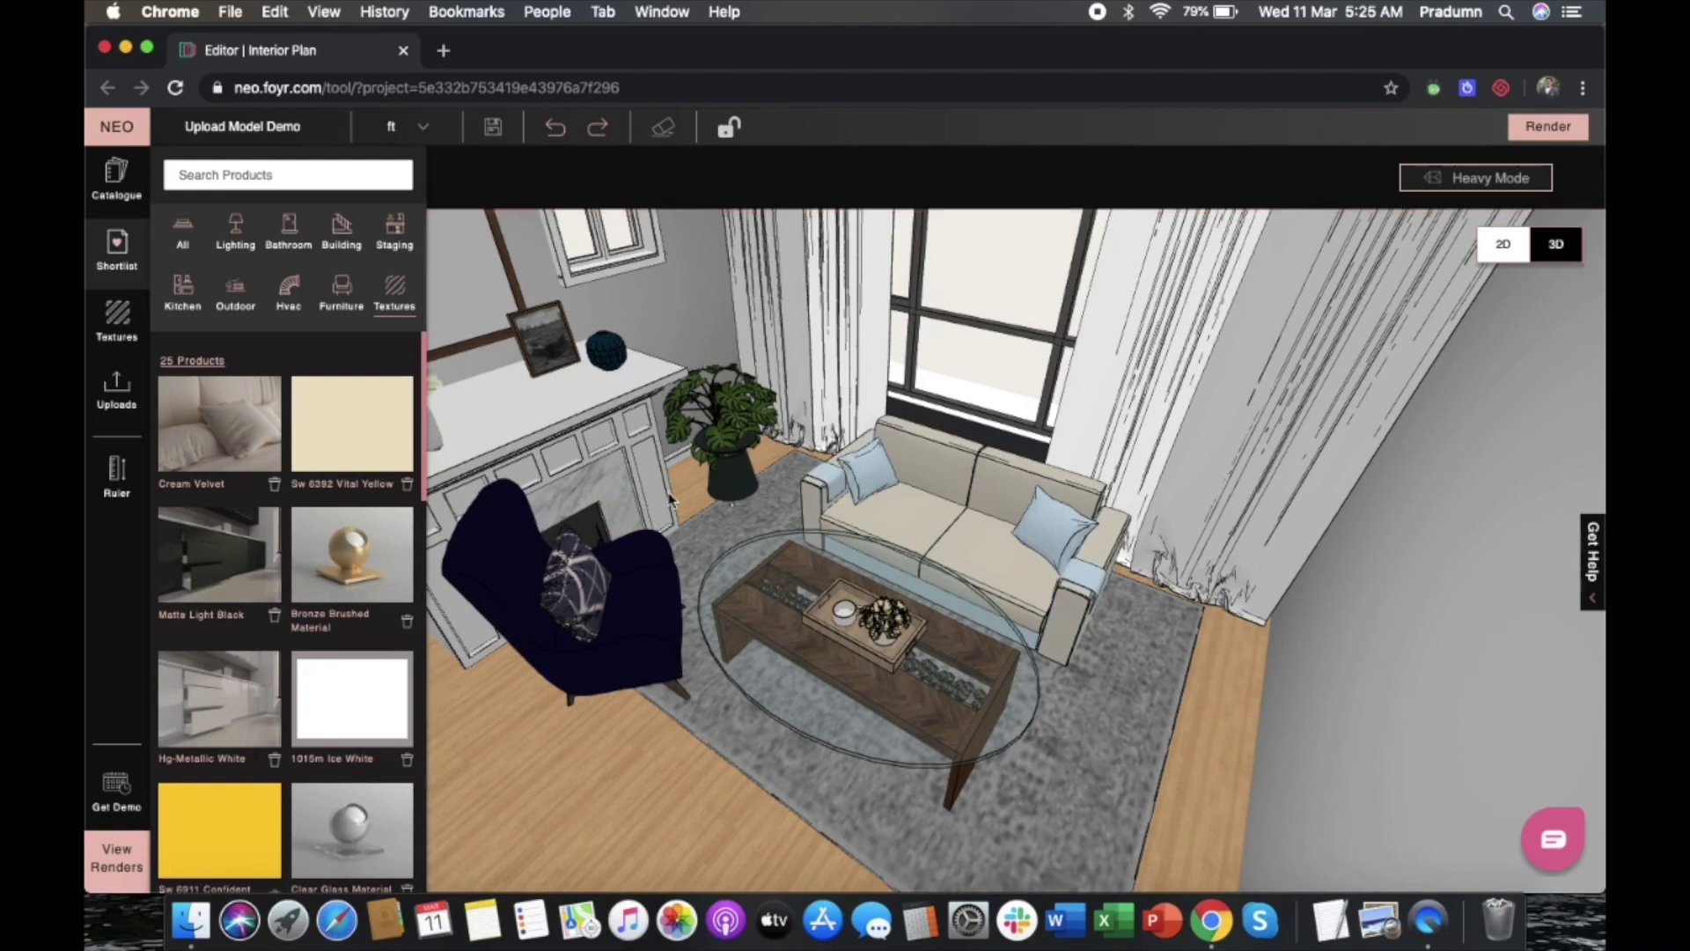
# Apply the Navy Blue Velvet texture to the sofa's two throw pillows and armrest covers
pyautogui.scroll(-10, 256, 626)
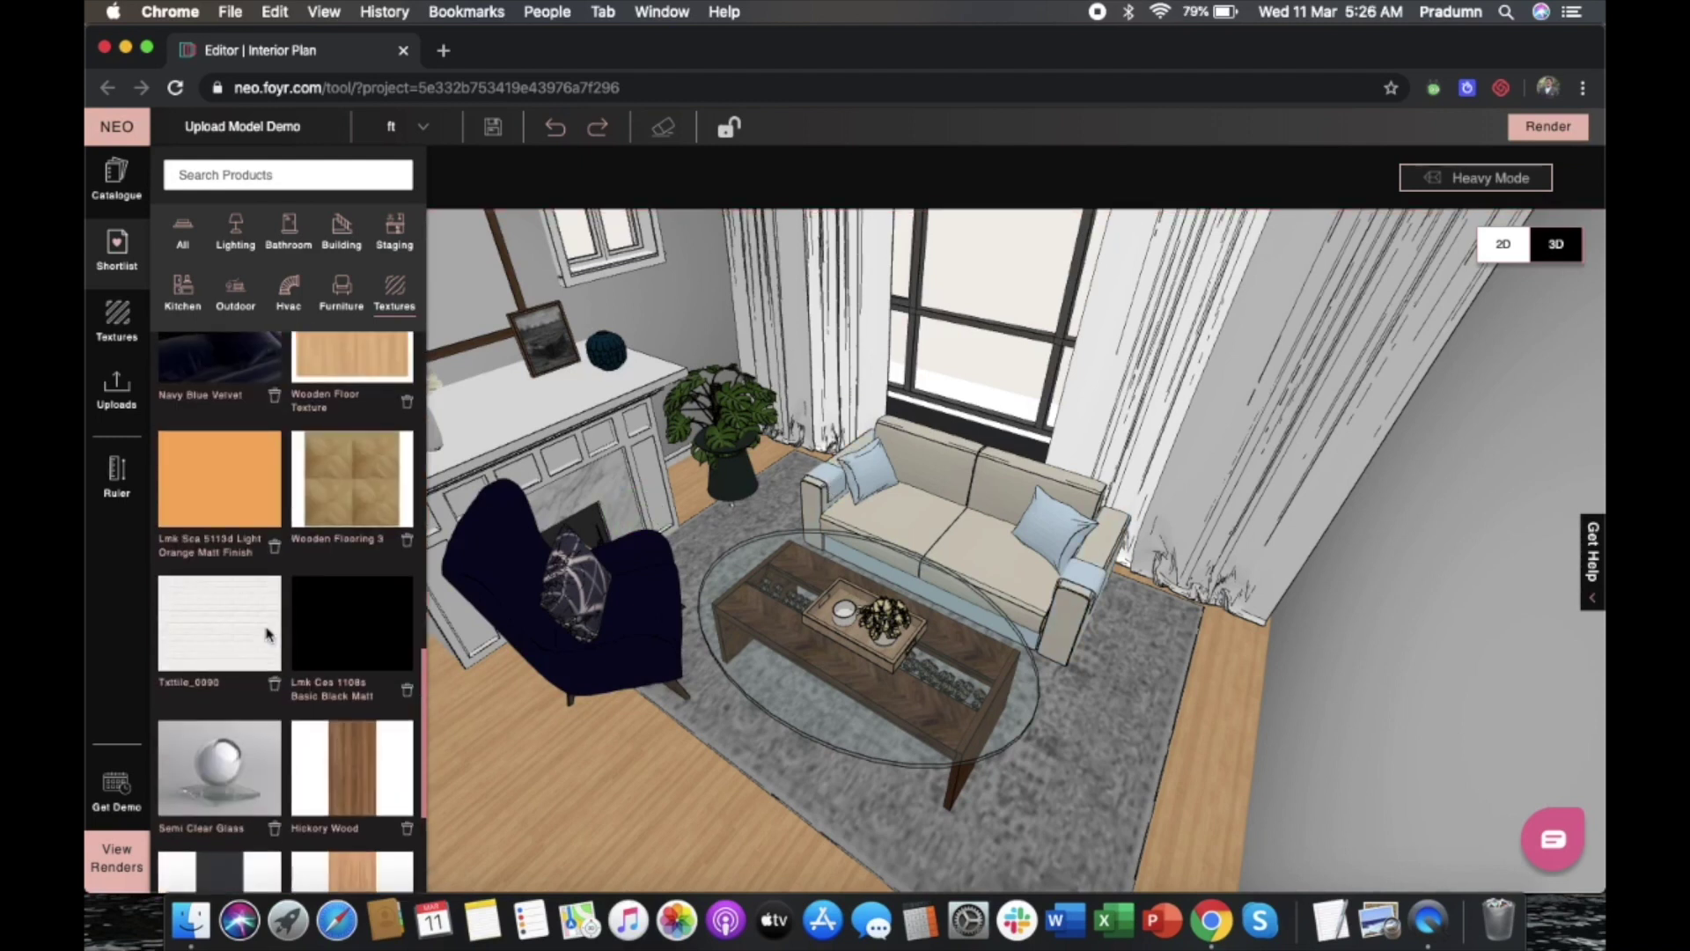
pyautogui.click(843, 485)
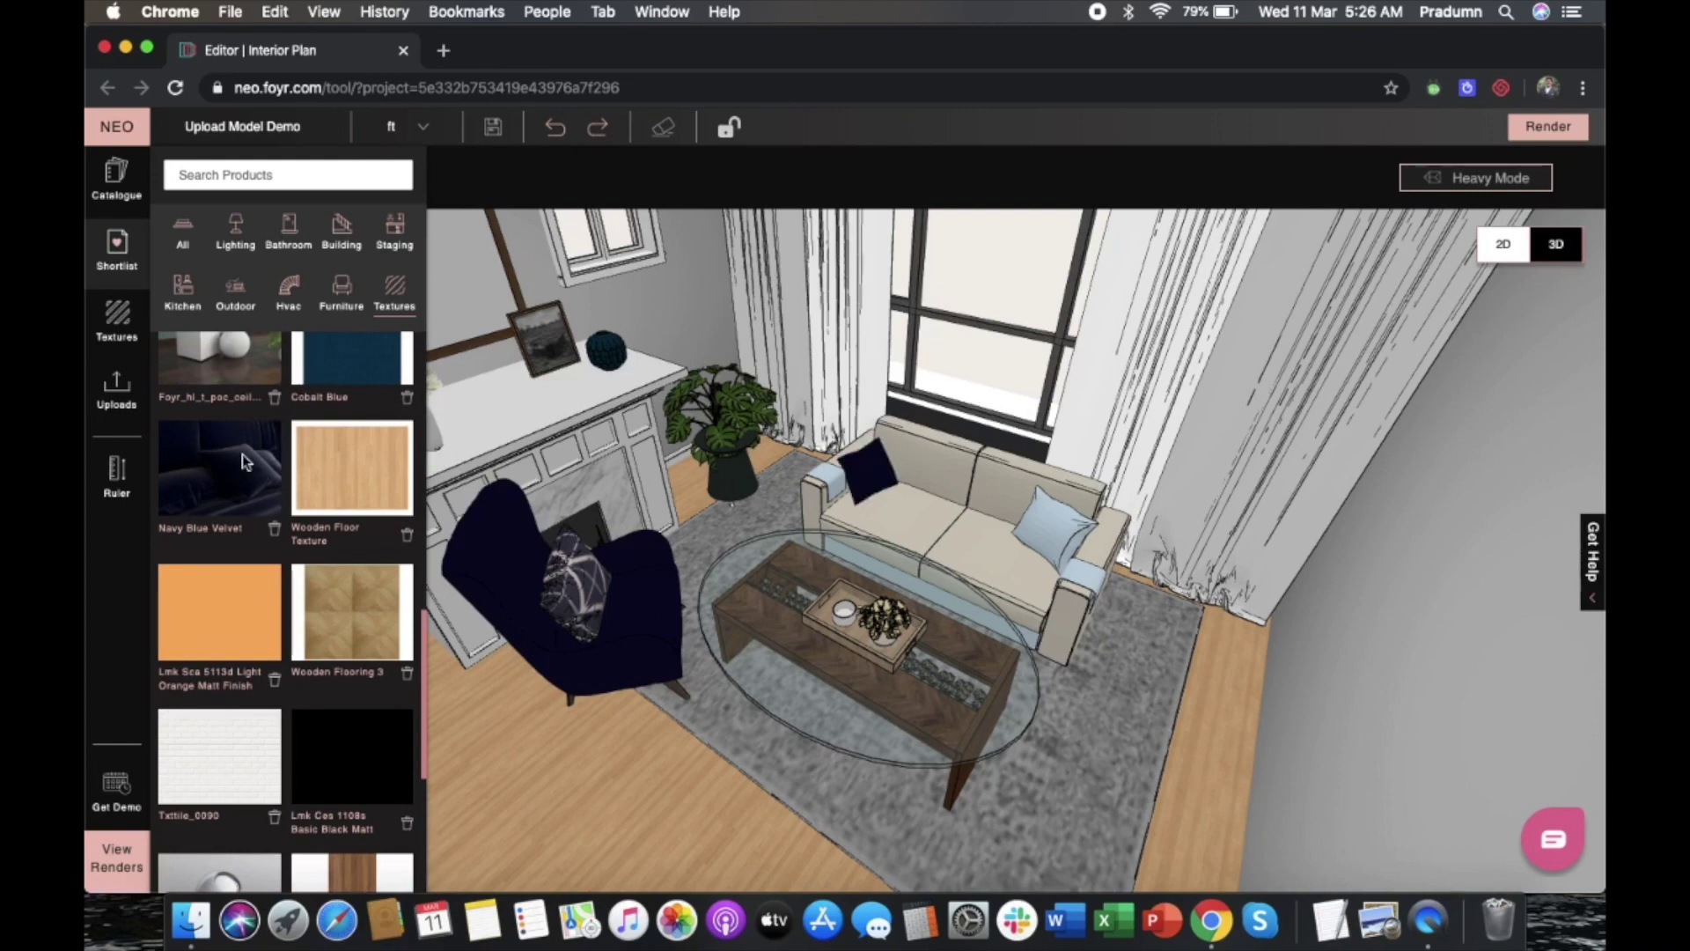
pyautogui.click(241, 452)
pyautogui.click(1044, 524)
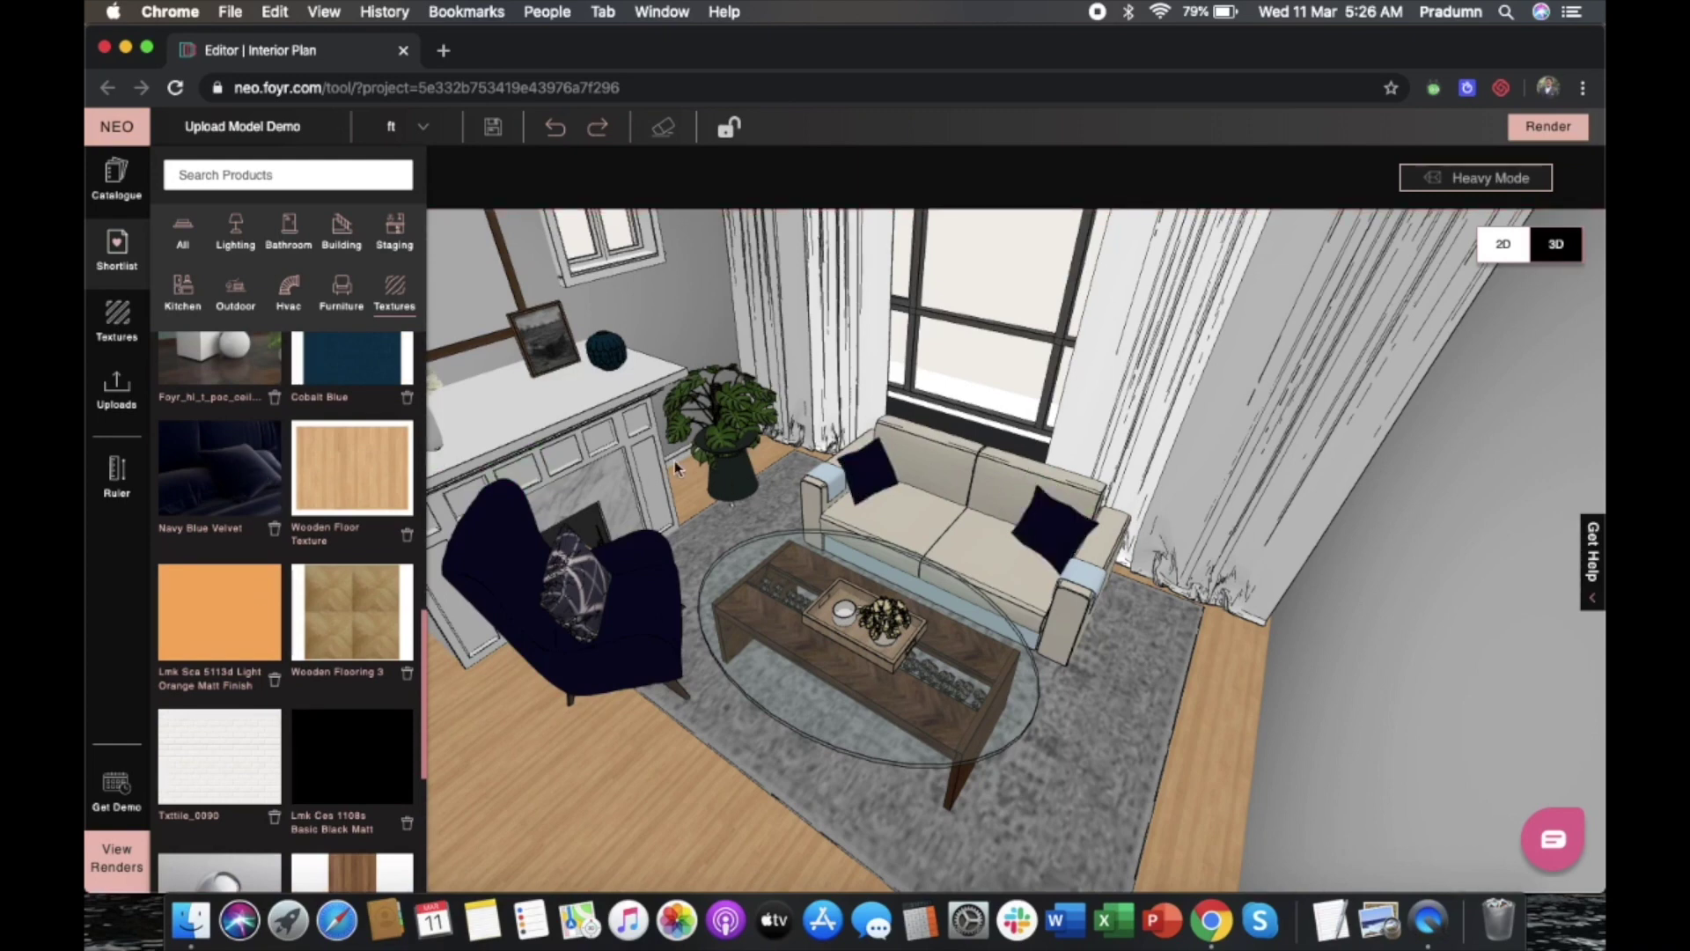
pyautogui.moveTo(1094, 706); pyautogui.dragTo(1056, 698)
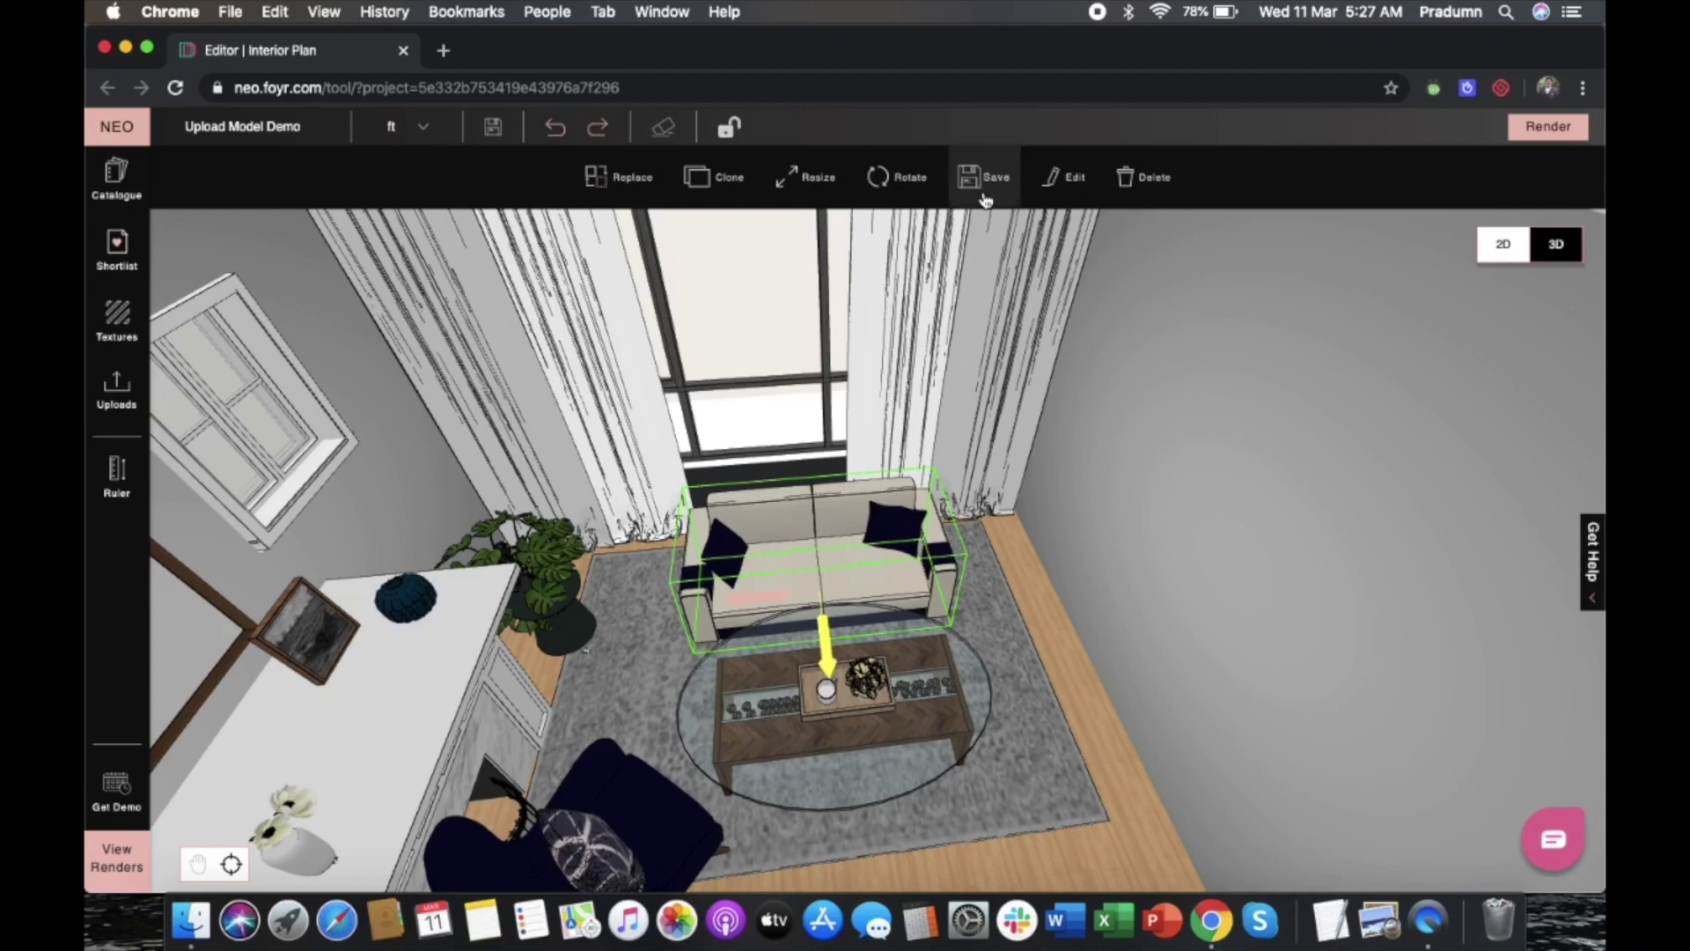
# Save the selected sofa with its applied textures
pyautogui.click(985, 198)
pyautogui.click(982, 446)
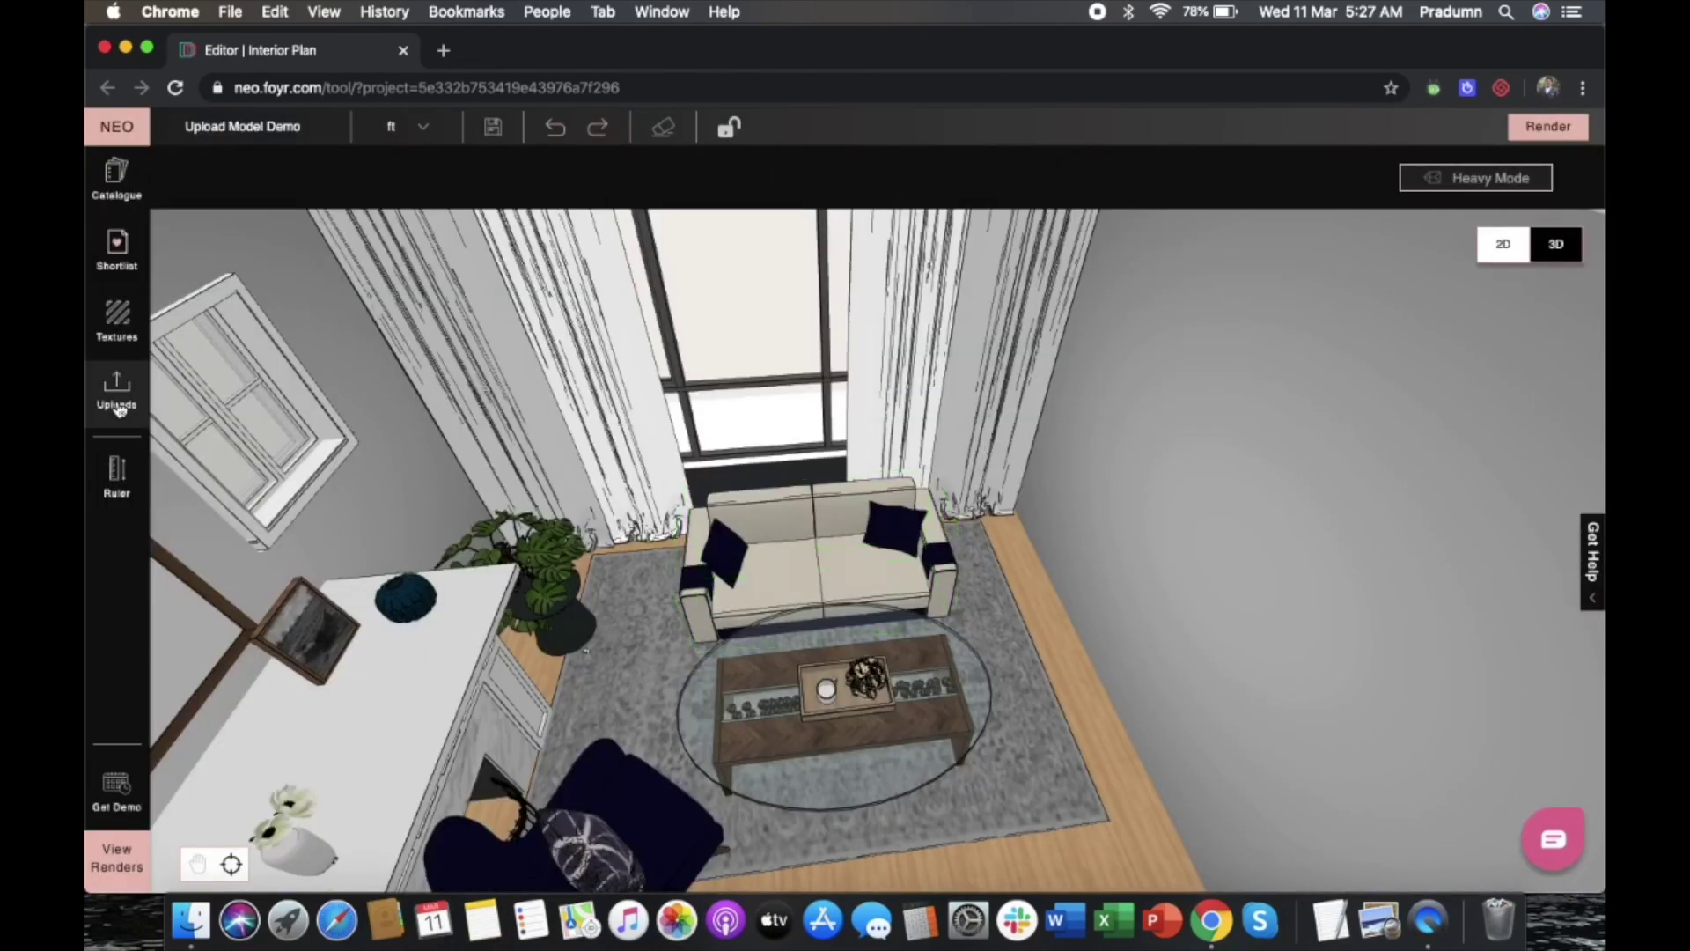
# Place a second copy of the uploaded 2 Seater Sofa on the open wooden floor near the folding chairs
pyautogui.click(118, 396)
pyautogui.moveTo(1012, 445); pyautogui.dragTo(588, 434)
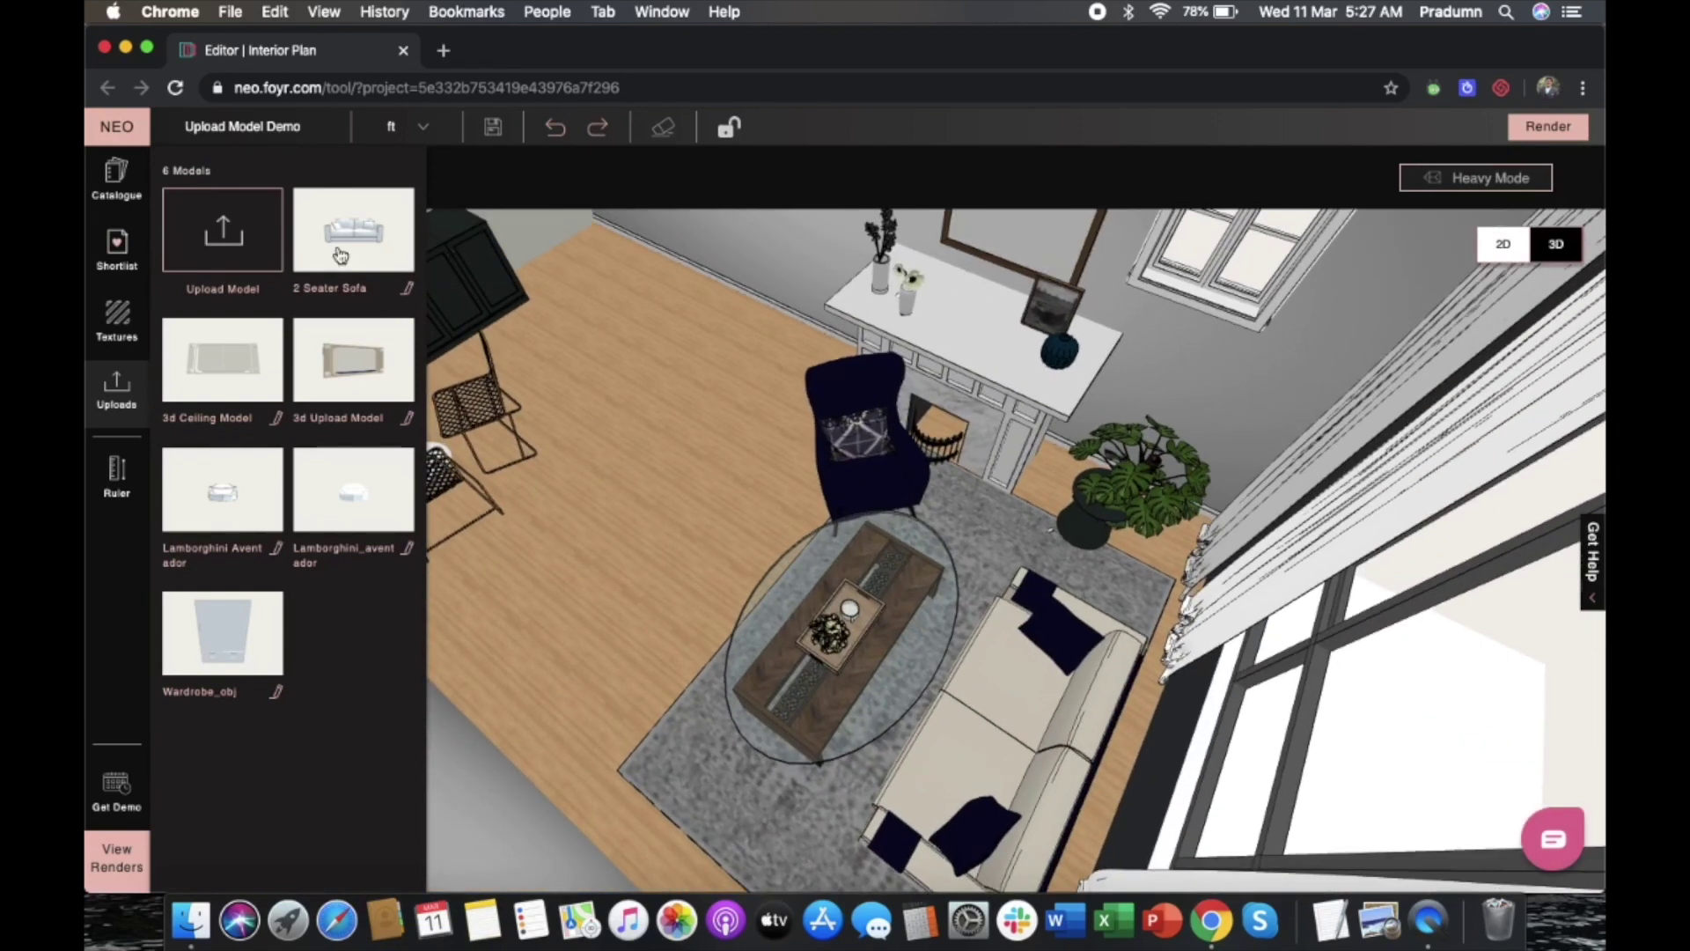
pyautogui.moveTo(372, 253); pyautogui.dragTo(608, 352)
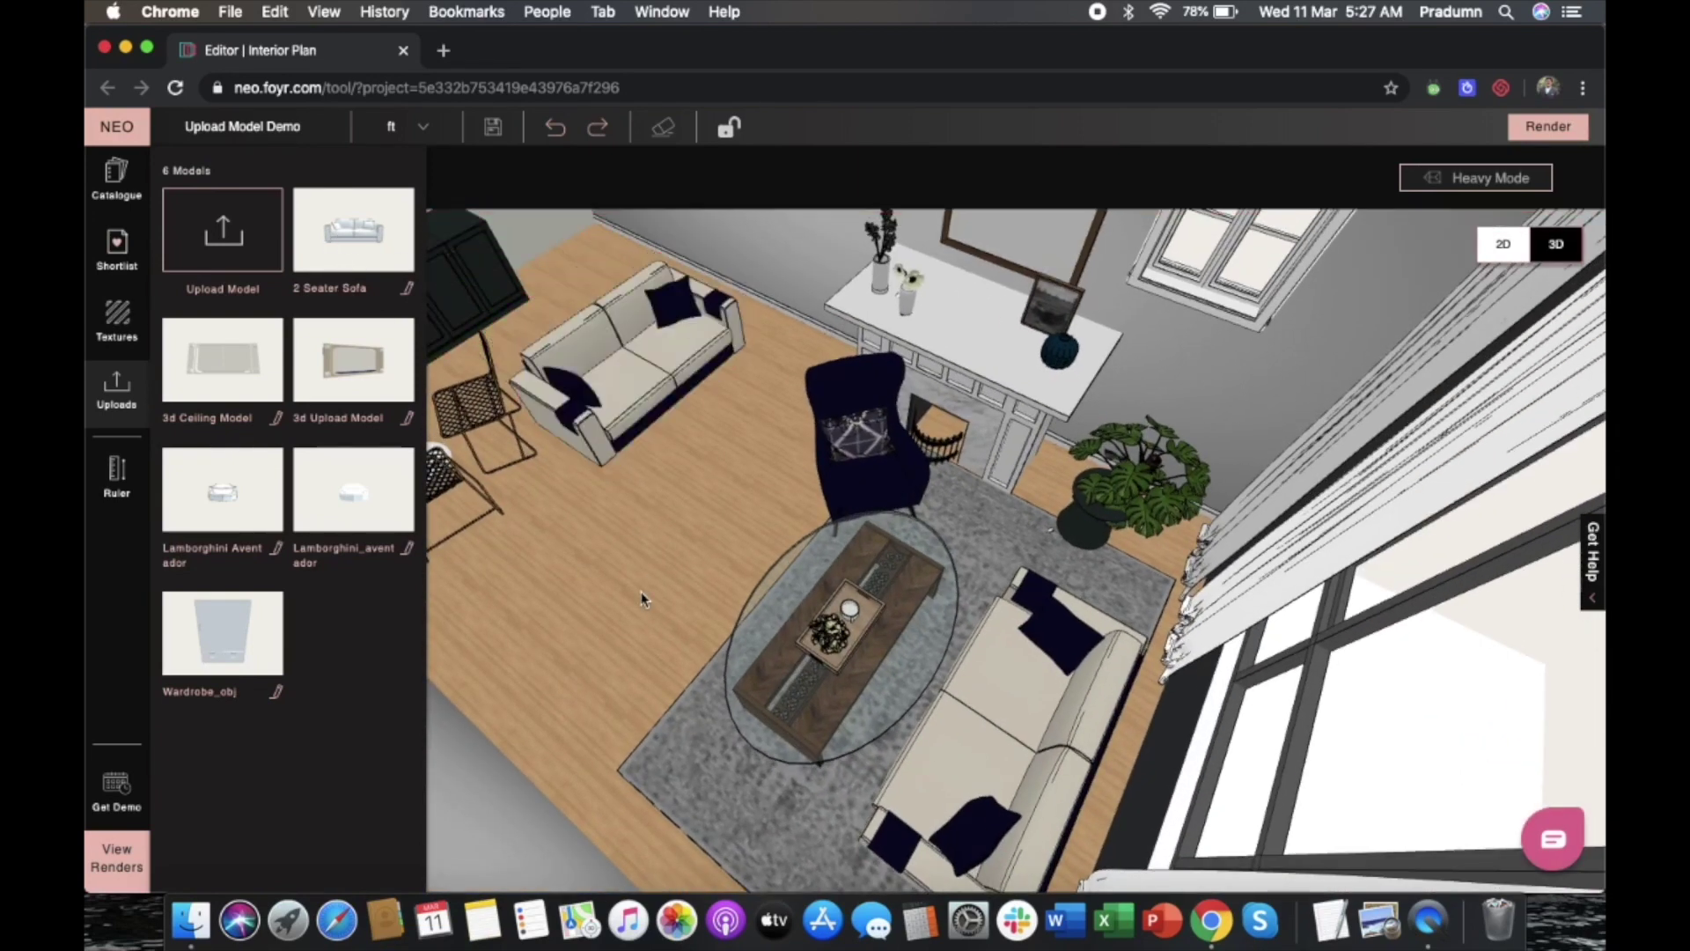
# Open the uploaded 2 Seater Sofa's model details and update the model with its current settings
pyautogui.click(342, 253)
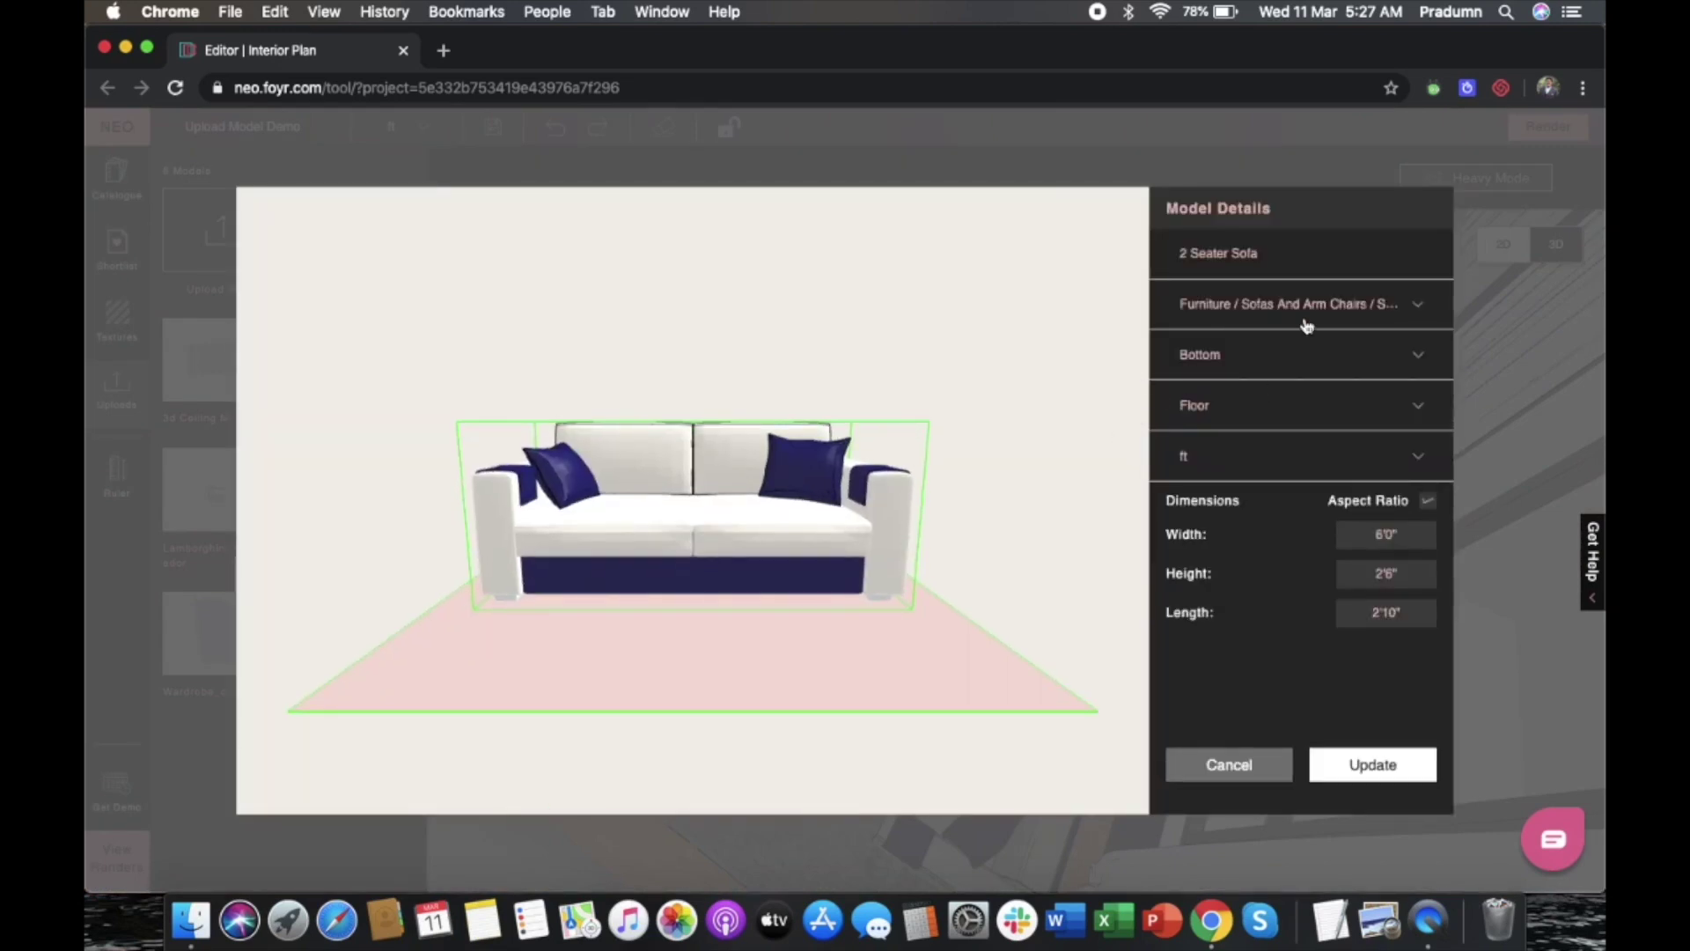
pyautogui.click(1375, 765)
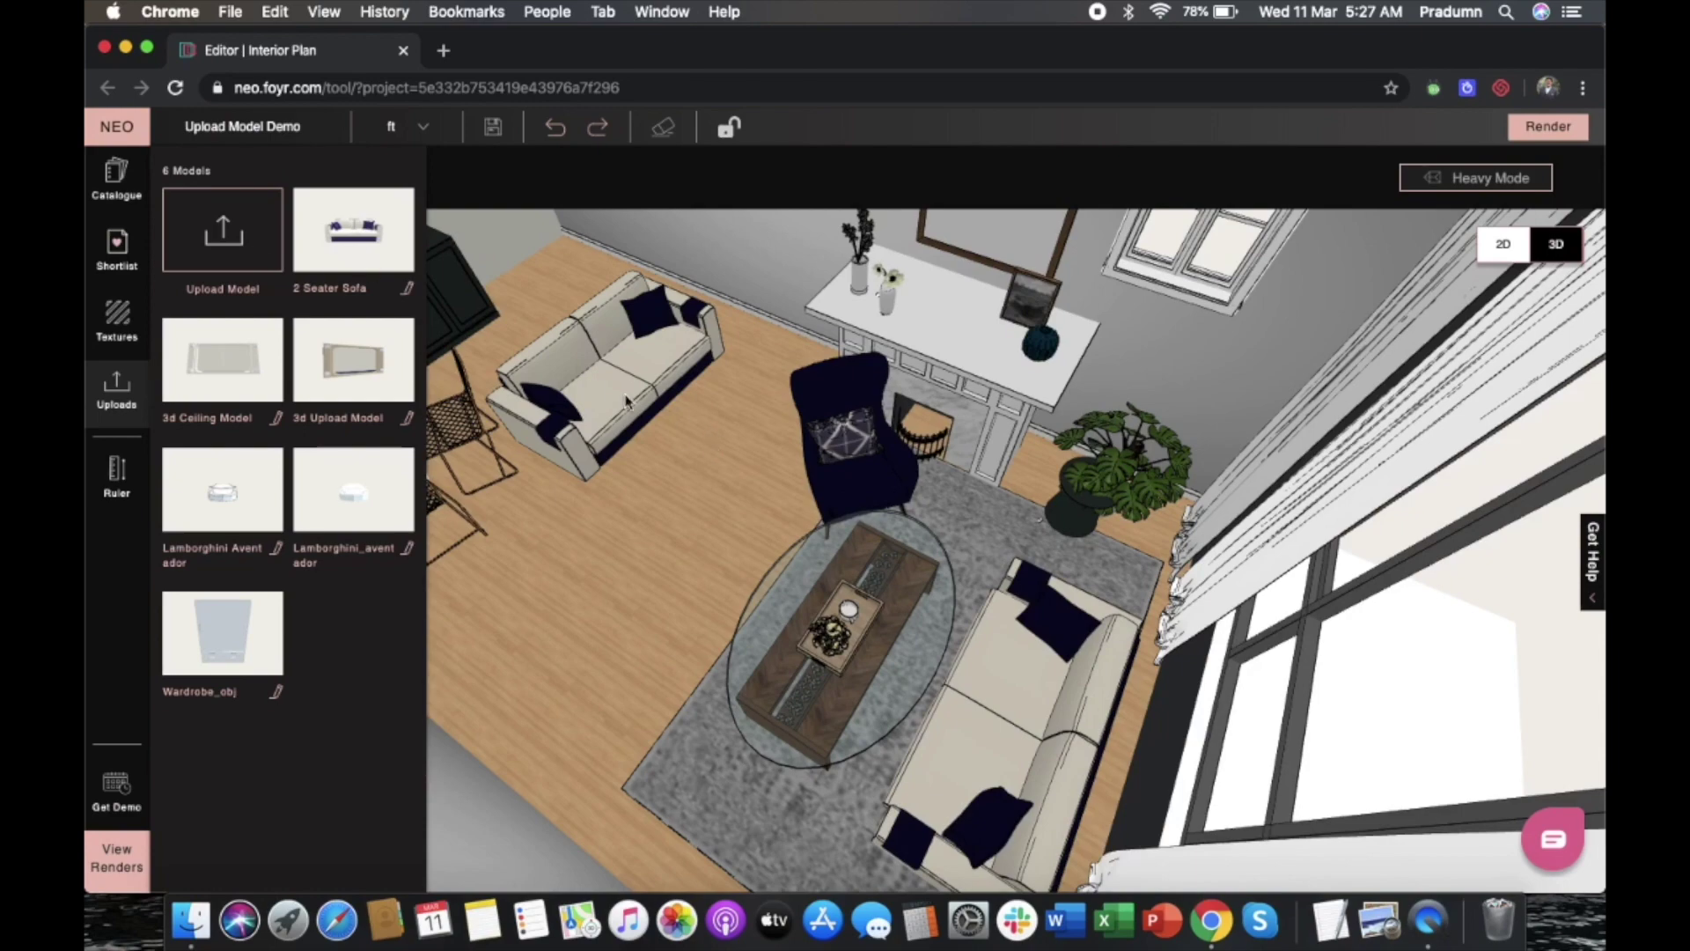
# Delete the extra sofa copy from the wooden floor near the folding chairs
pyautogui.click(627, 400)
pyautogui.click(1126, 193)
pyautogui.moveTo(648, 562); pyautogui.dragTo(947, 521)
pyautogui.scroll(3, 869, 747)
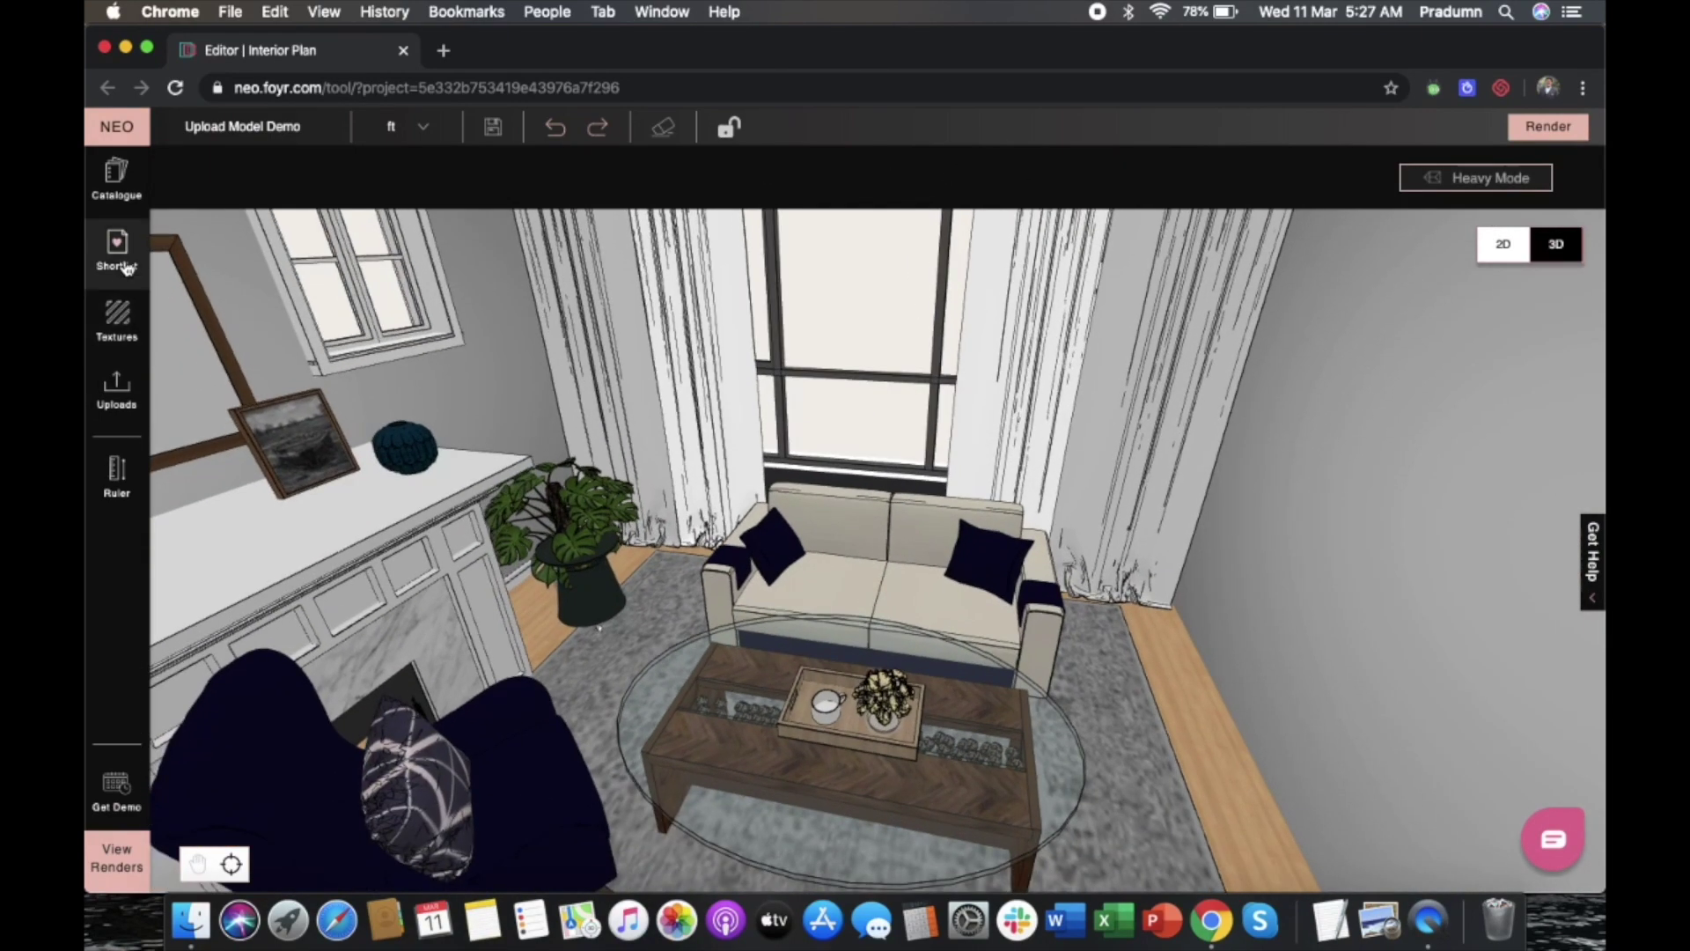
# Find the shortlisted Yale Blue Printed Cushion, place it on the sofa beside the navy pillow near the plant, and rotate it to face forward
pyautogui.click(117, 249)
pyautogui.write('Cushi')
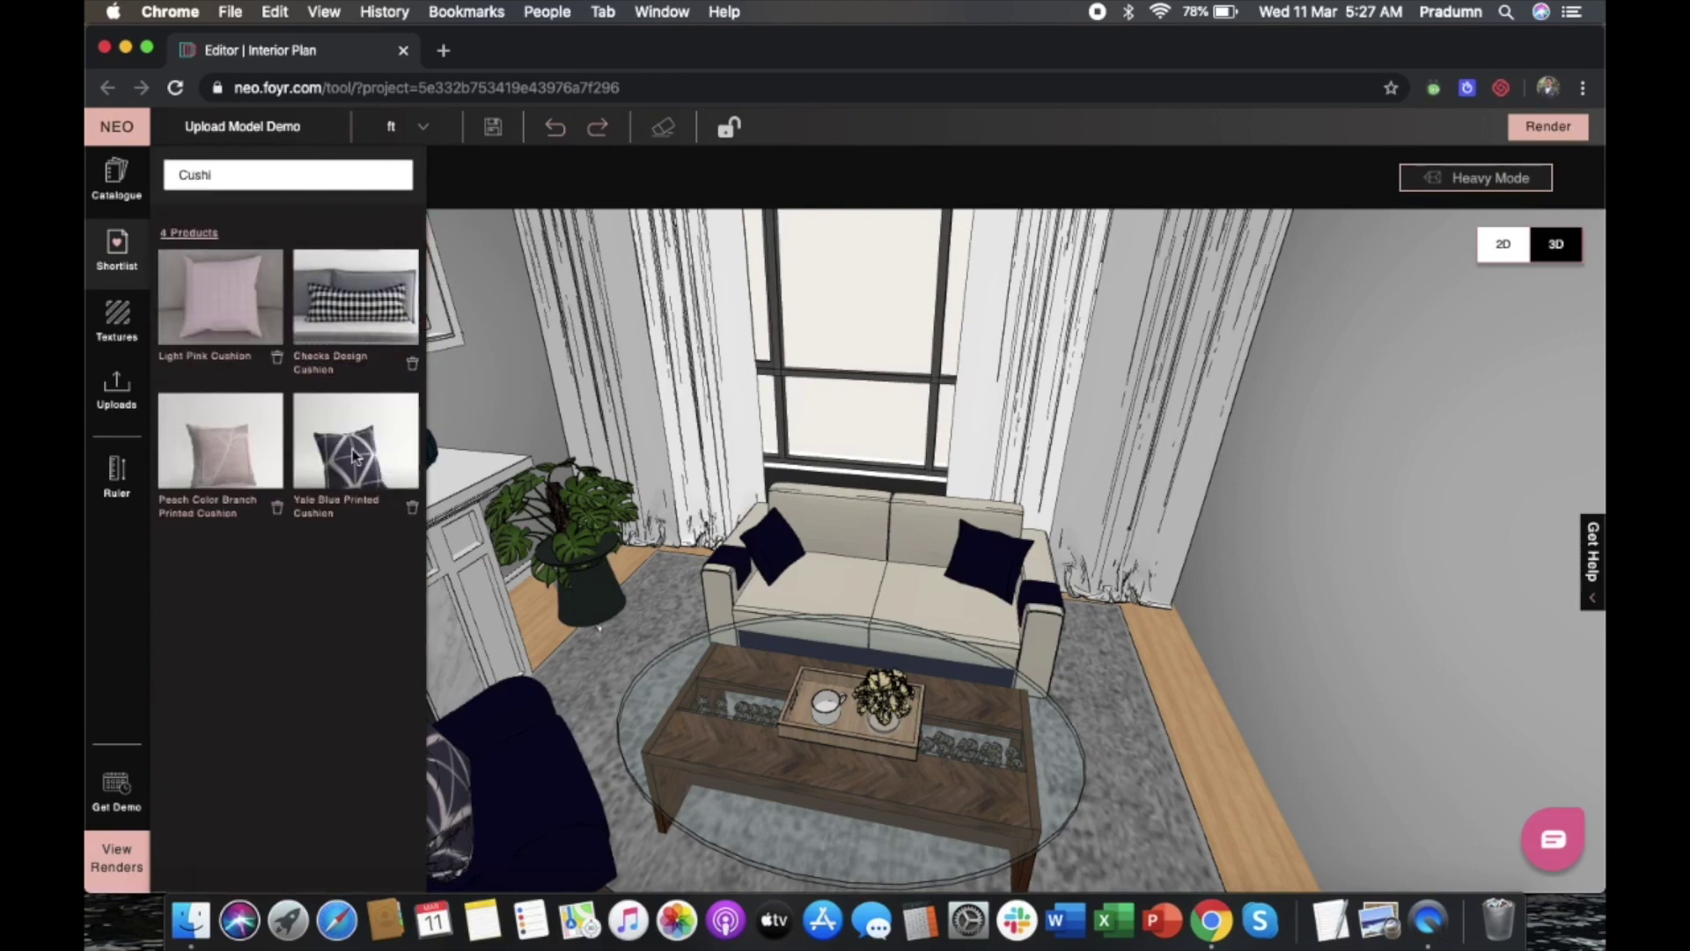
pyautogui.moveTo(354, 456); pyautogui.dragTo(817, 573)
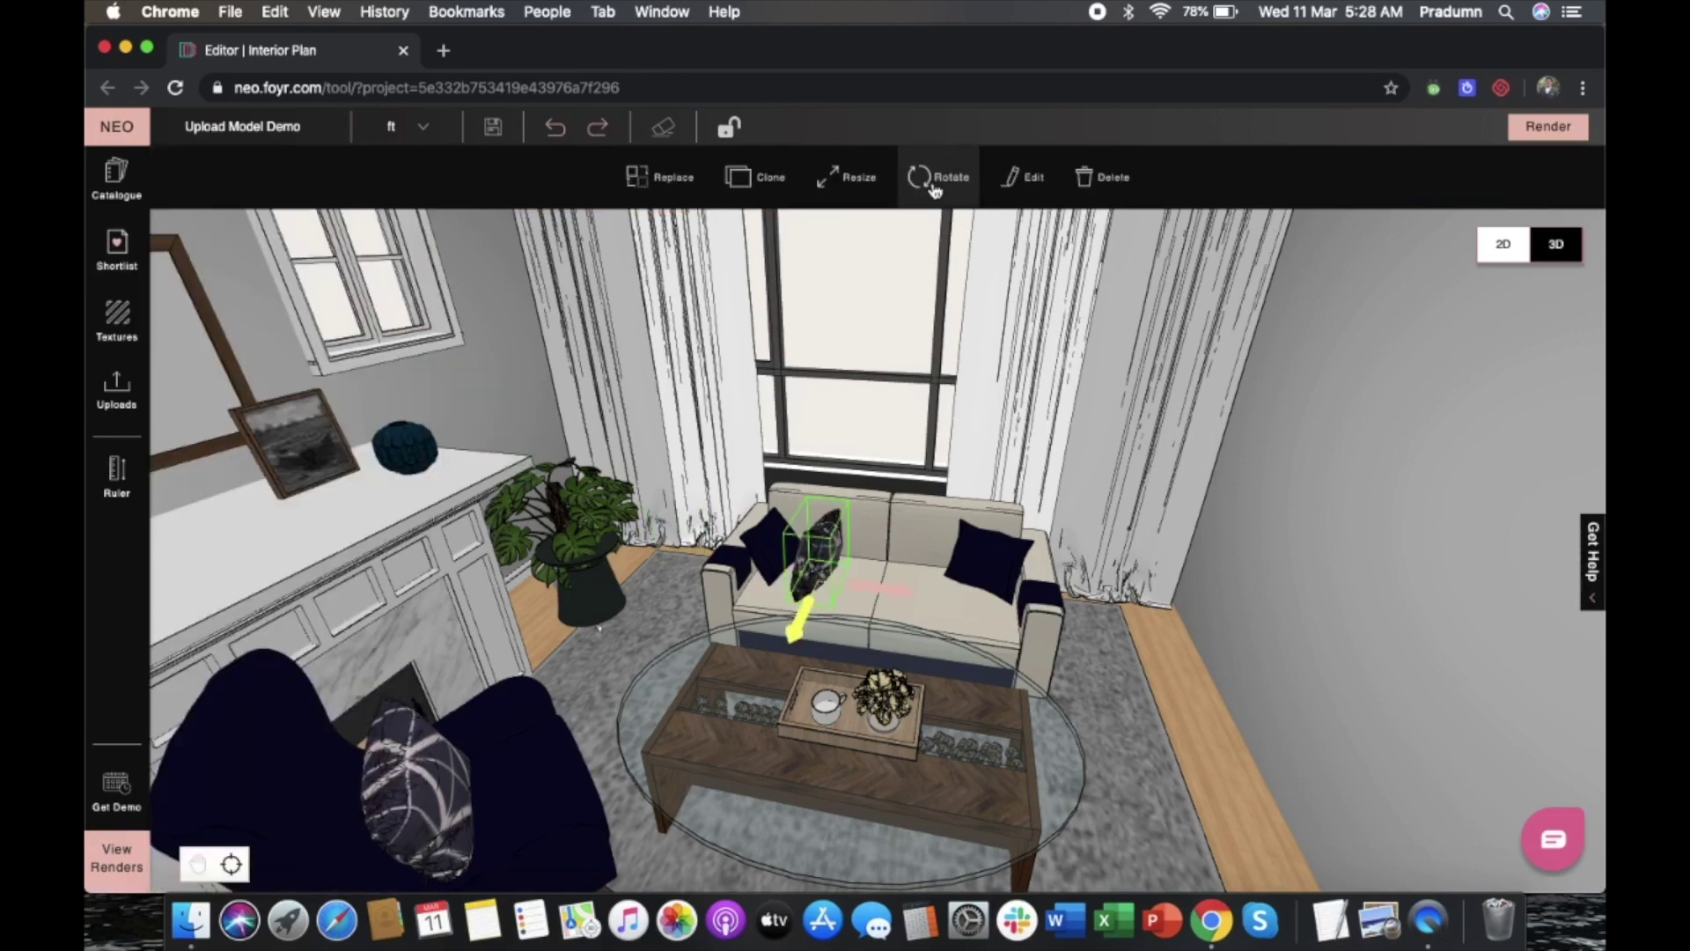
pyautogui.moveTo(832, 633); pyautogui.dragTo(935, 589)
pyautogui.click(1313, 484)
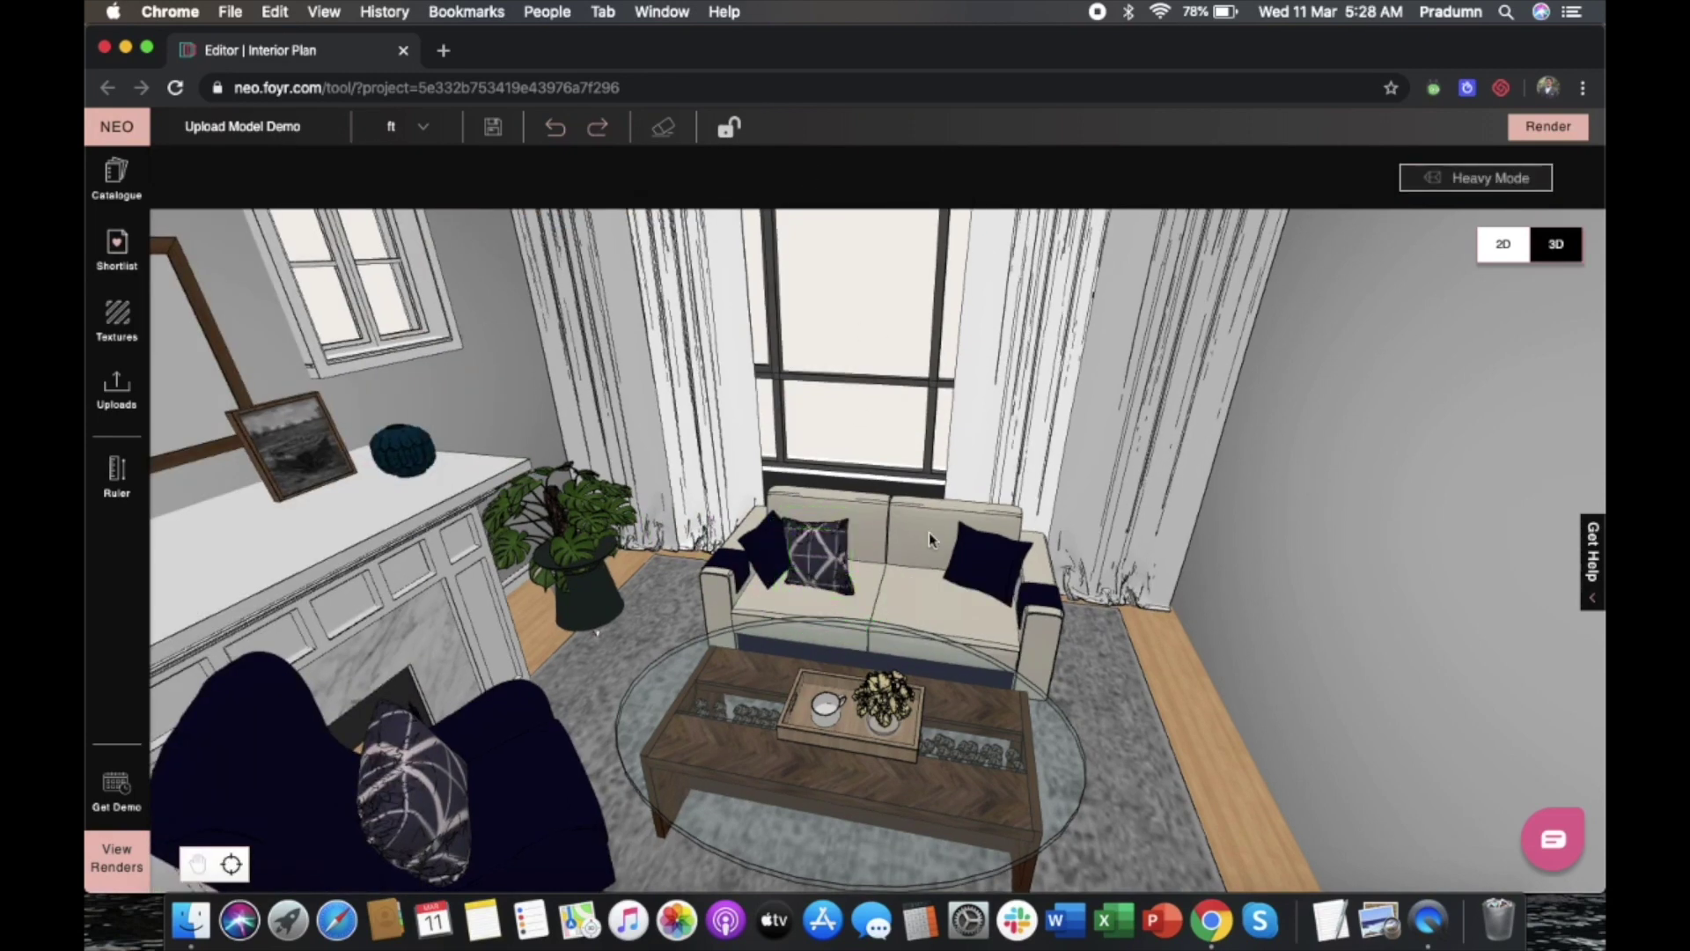
# Adjust the printed cushion's position on the sofa seat and clone it onto the adjacent seat beside the other navy pillow
pyautogui.scroll(3, 817, 582)
pyautogui.click(817, 577)
pyautogui.moveTo(817, 585); pyautogui.dragTo(824, 562)
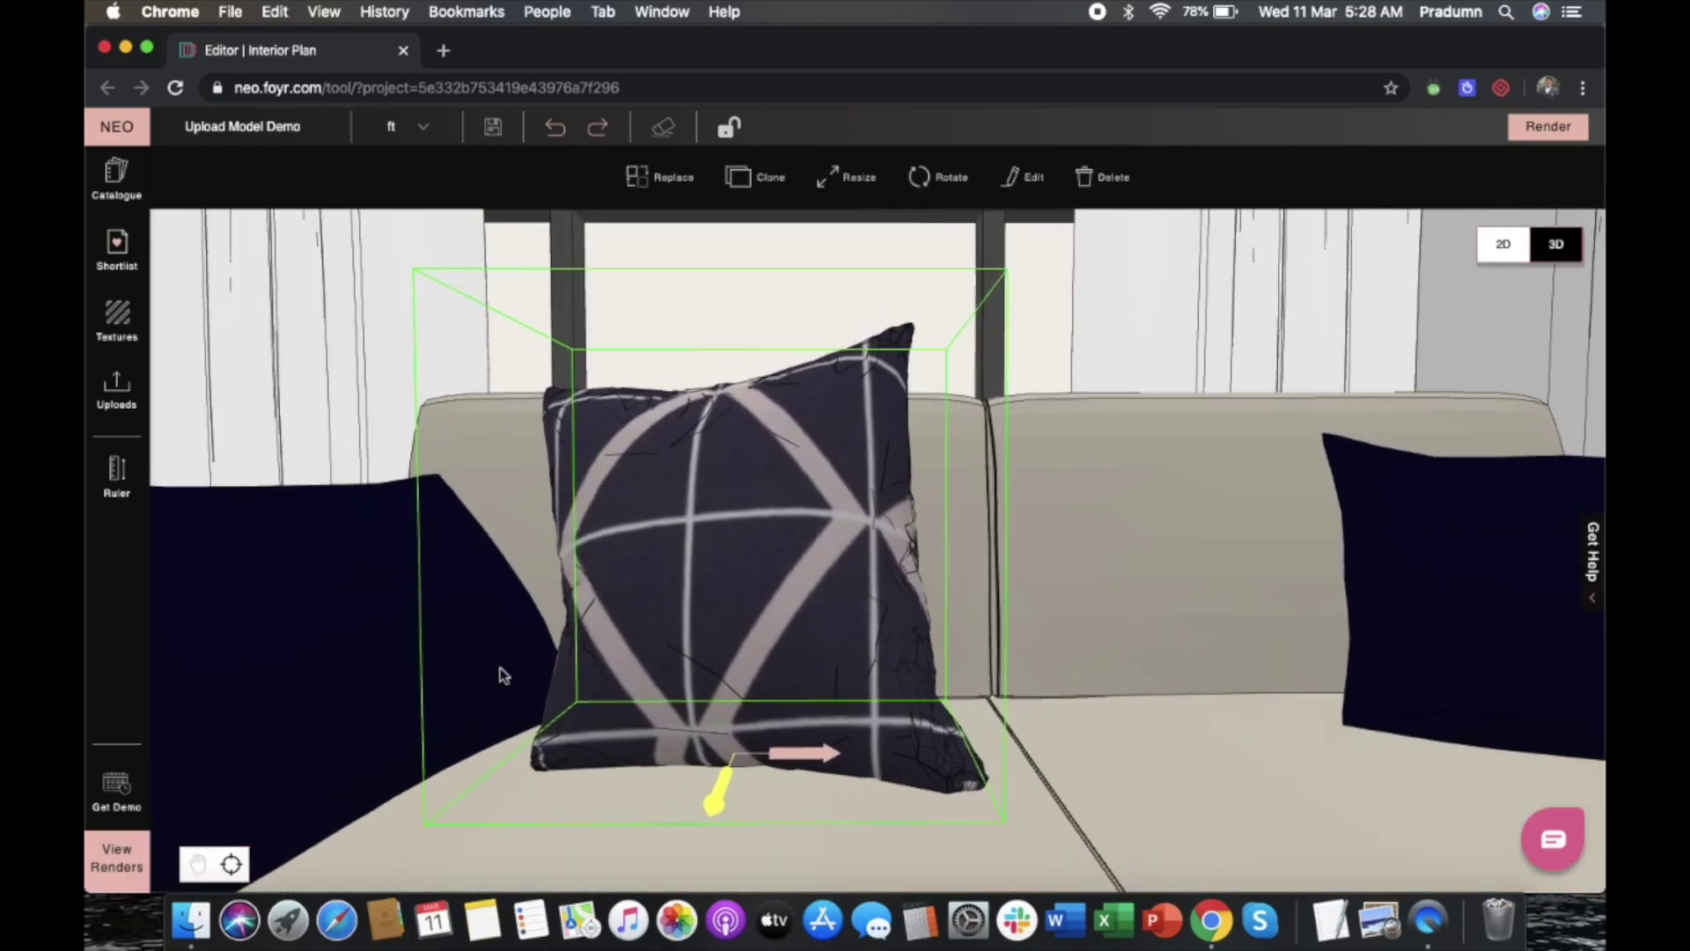
pyautogui.moveTo(505, 491)
pyautogui.mouseDown()
pyautogui.moveTo(686, 461)
pyautogui.moveTo(697, 547)
pyautogui.moveTo(926, 572)
pyautogui.moveTo(960, 563)
pyautogui.moveTo(950, 520)
pyautogui.moveTo(1012, 528)
pyautogui.moveTo(1002, 493)
pyautogui.mouseUp()
pyautogui.click(777, 504)
pyautogui.click(776, 182)
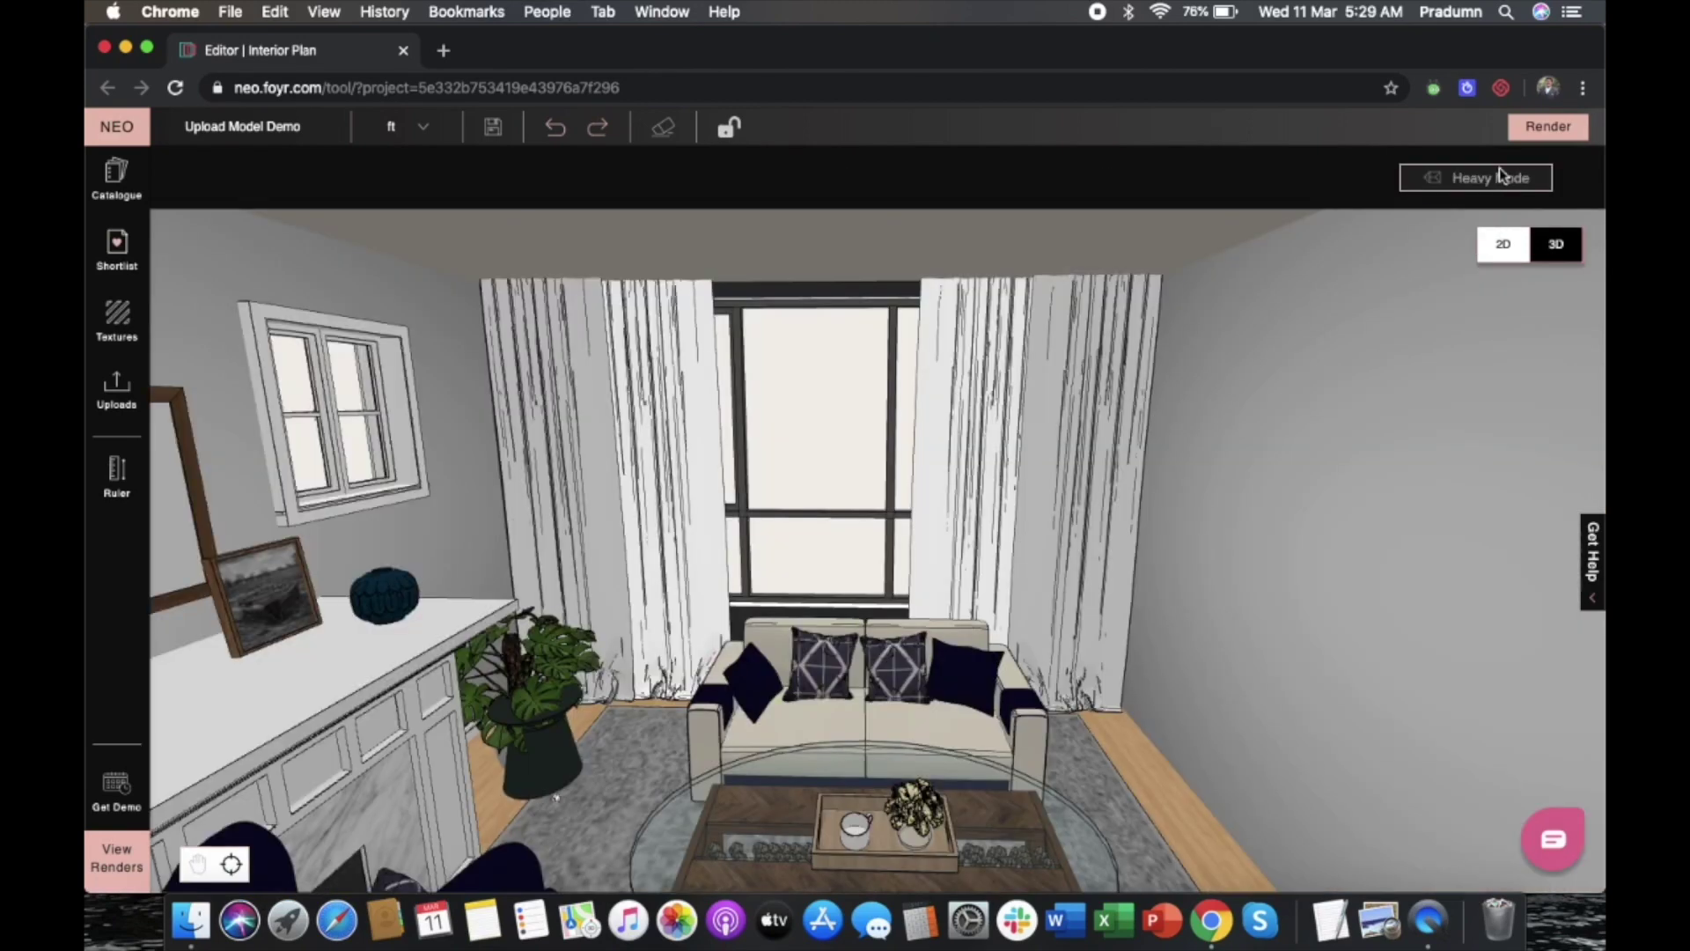
# Enter the render setup and load the project's saved Living View
pyautogui.click(1500, 169)
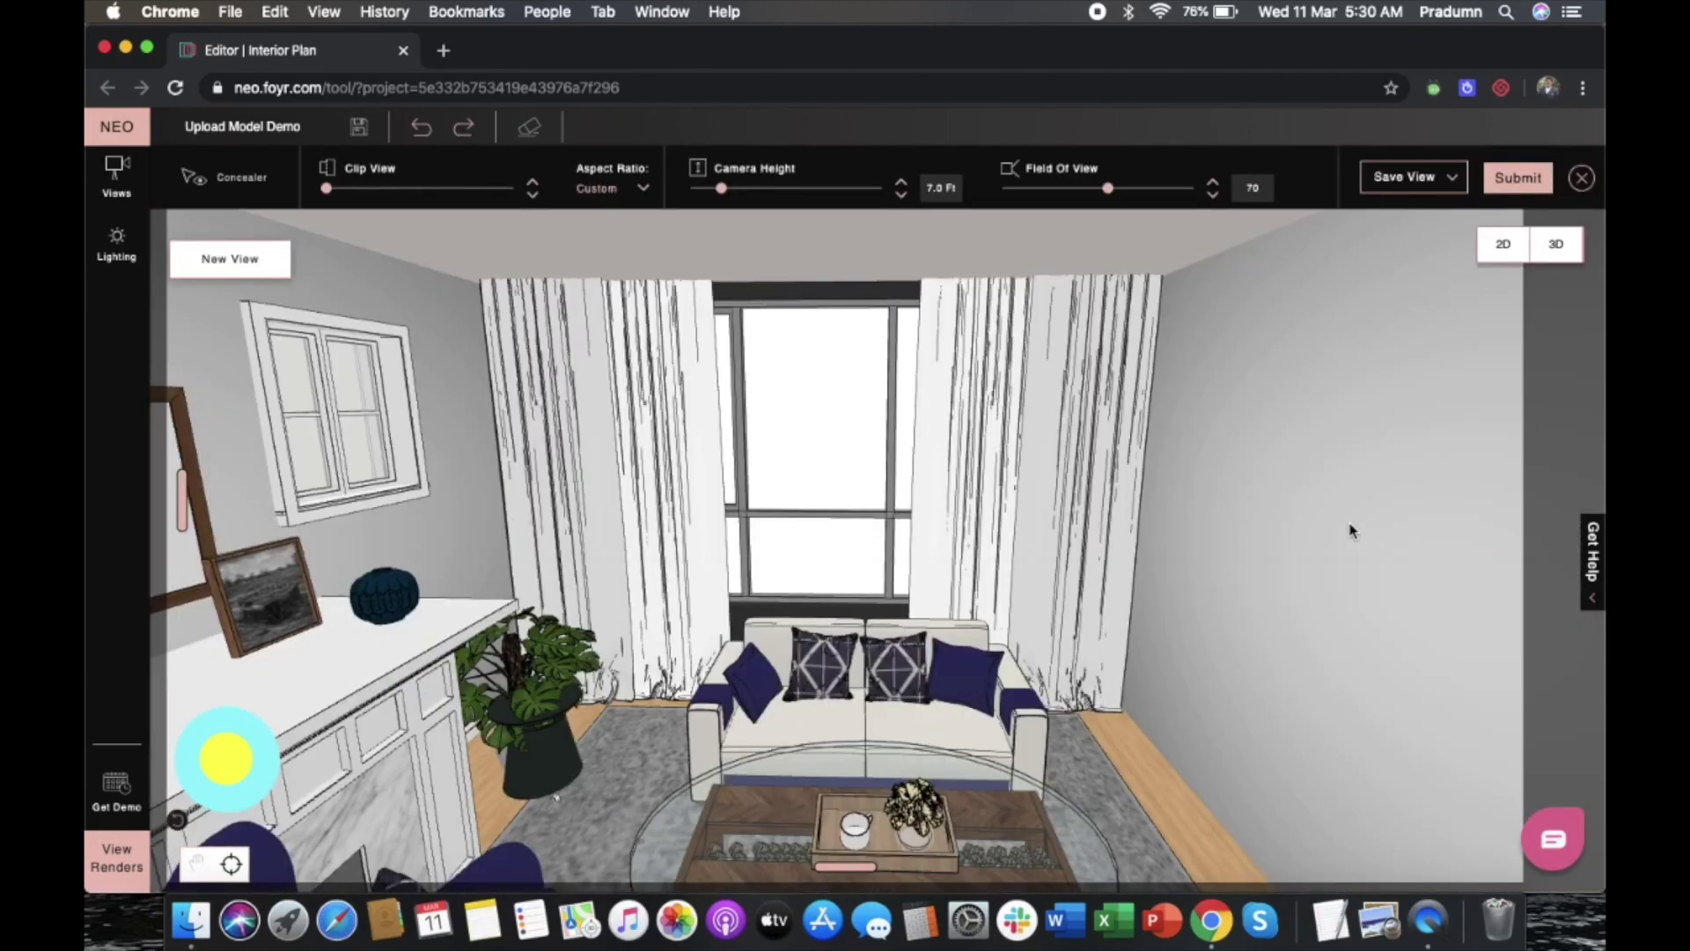
pyautogui.moveTo(1350, 528); pyautogui.dragTo(1123, 548)
pyautogui.click(116, 171)
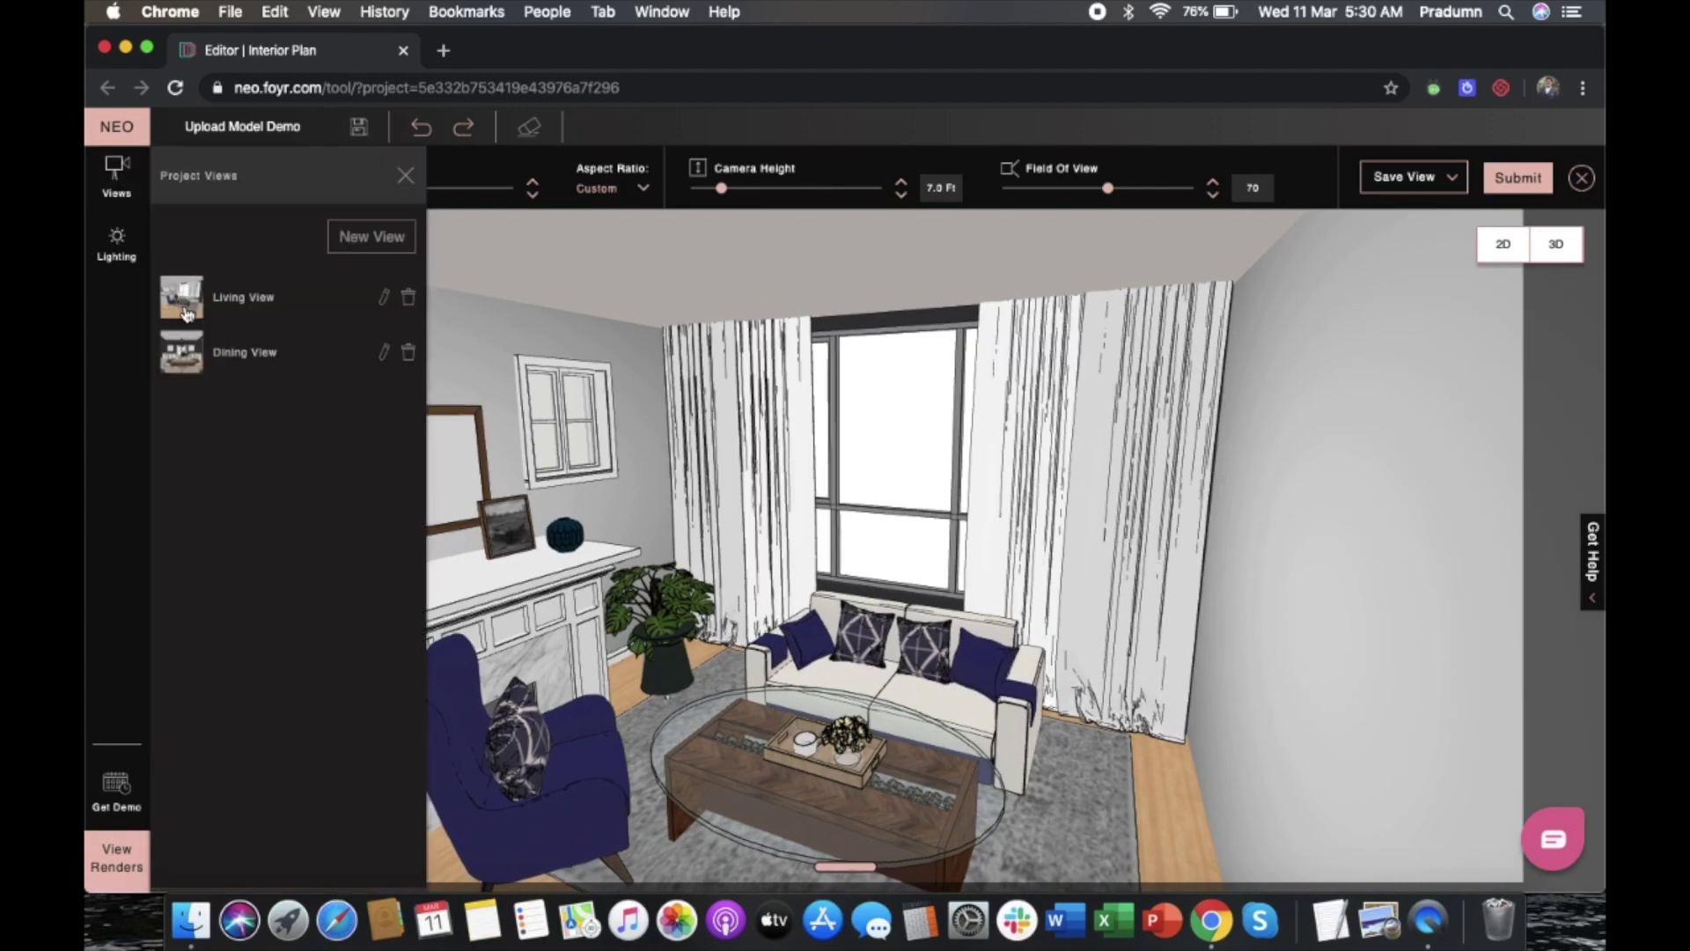
pyautogui.click(185, 310)
pyautogui.click(406, 177)
# Save the Living View and submit it for rendering at 4K resolution
pyautogui.click(1414, 177)
pyautogui.click(1414, 214)
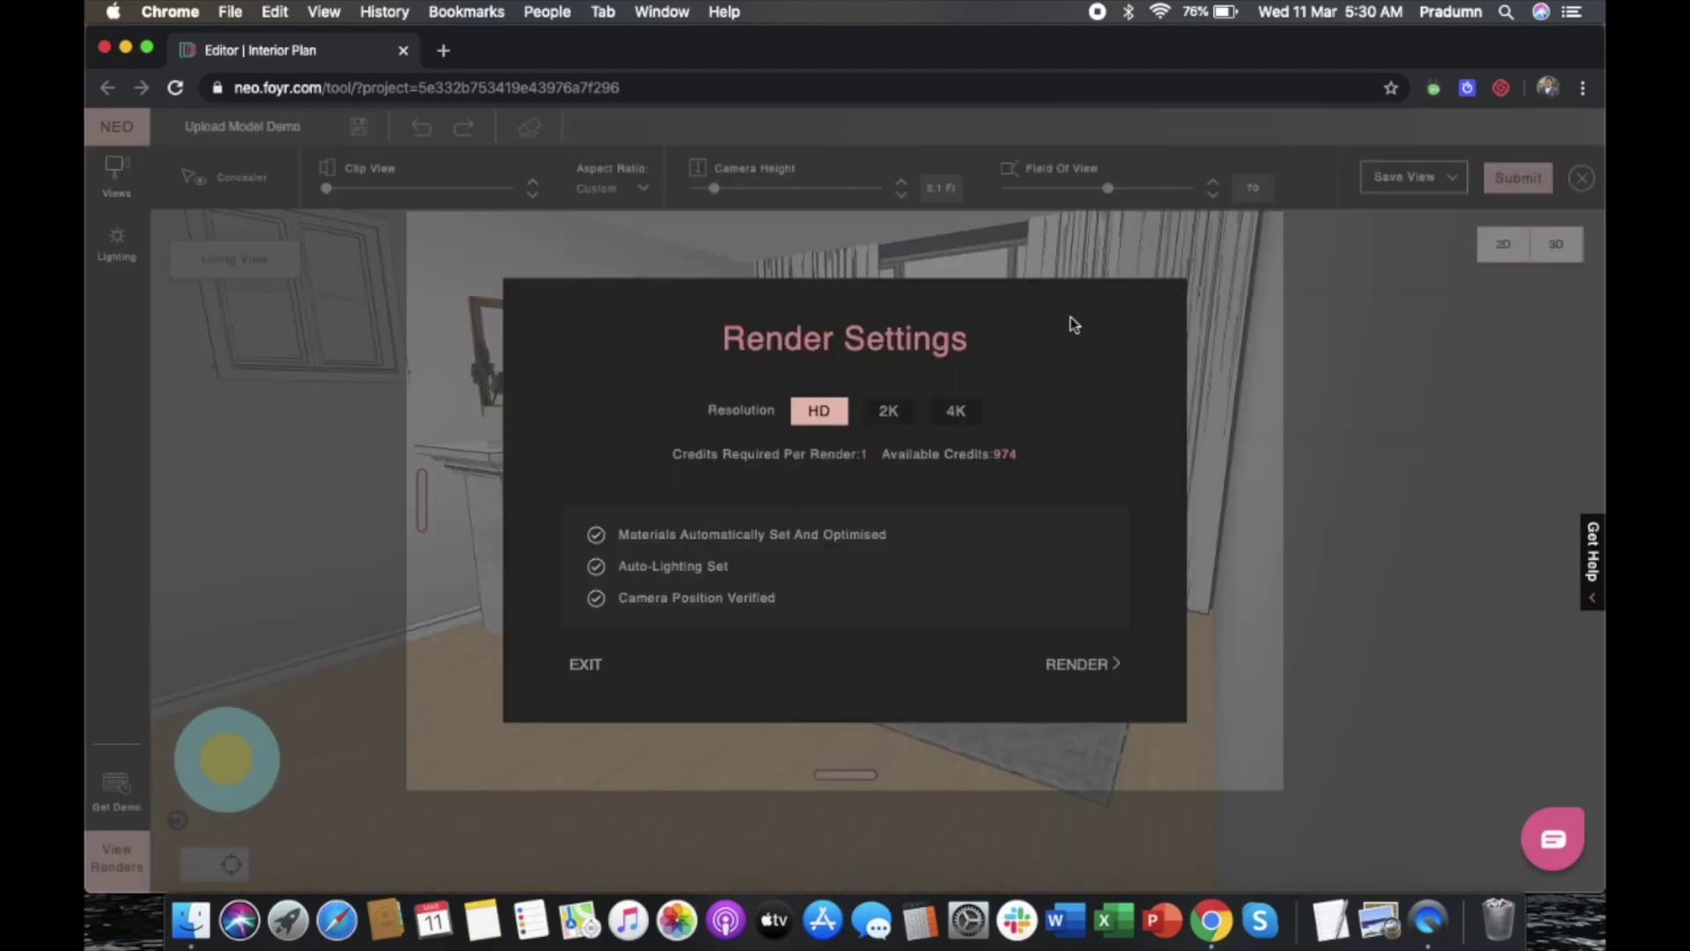
pyautogui.click(953, 414)
pyautogui.click(1097, 673)
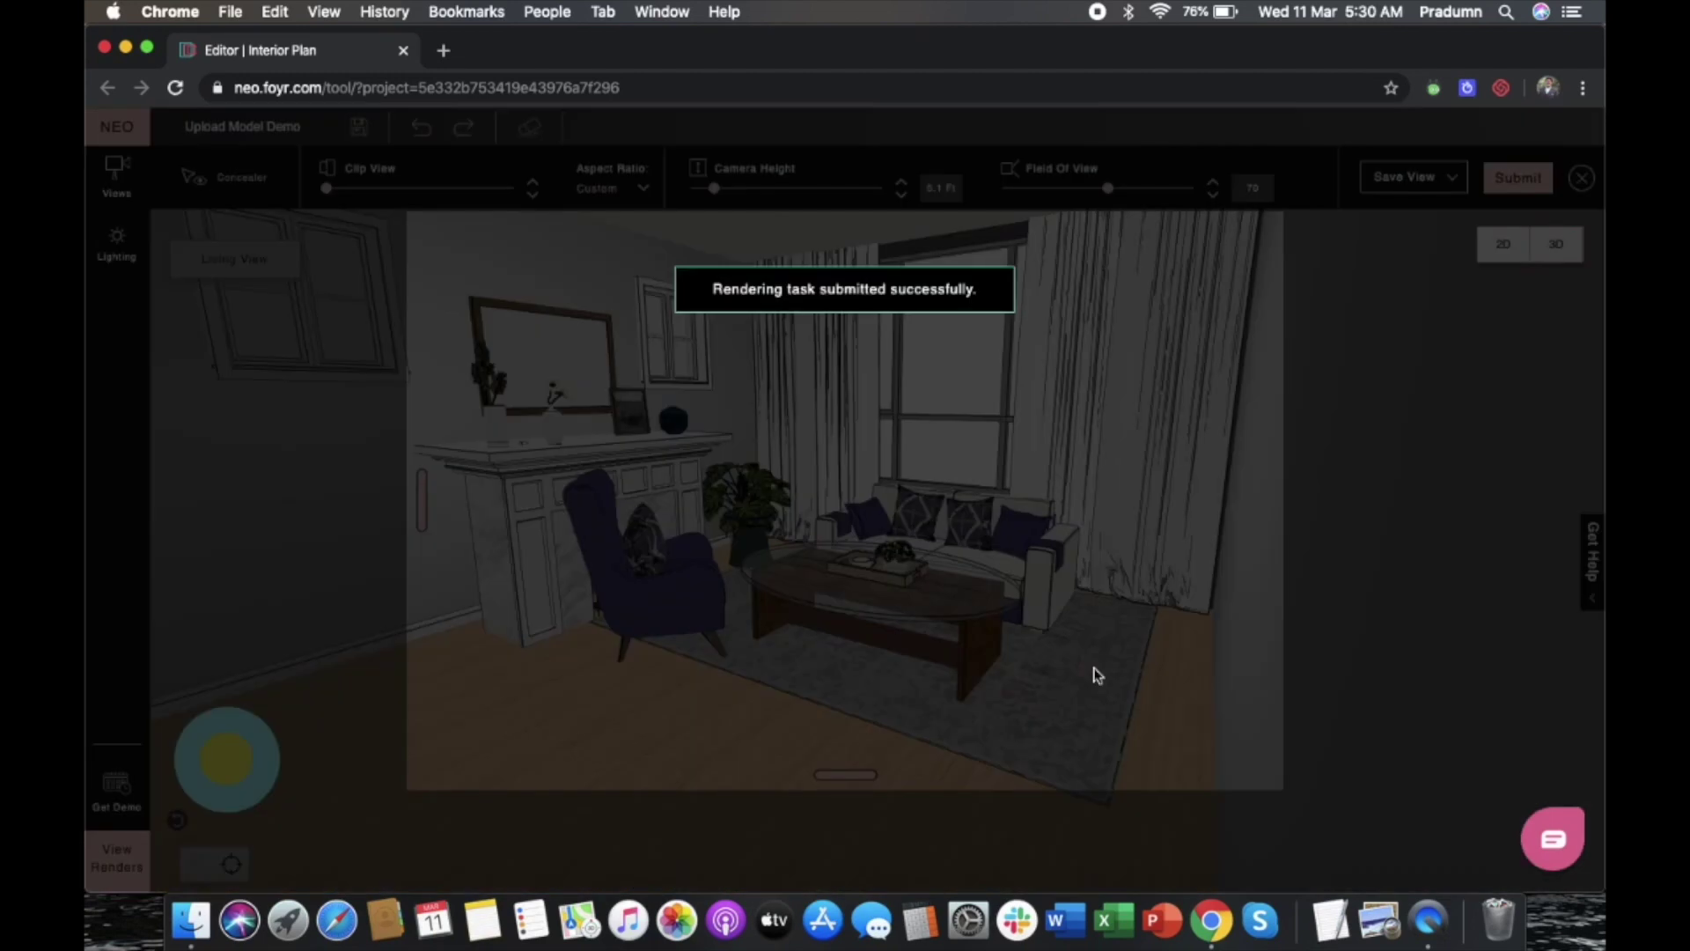